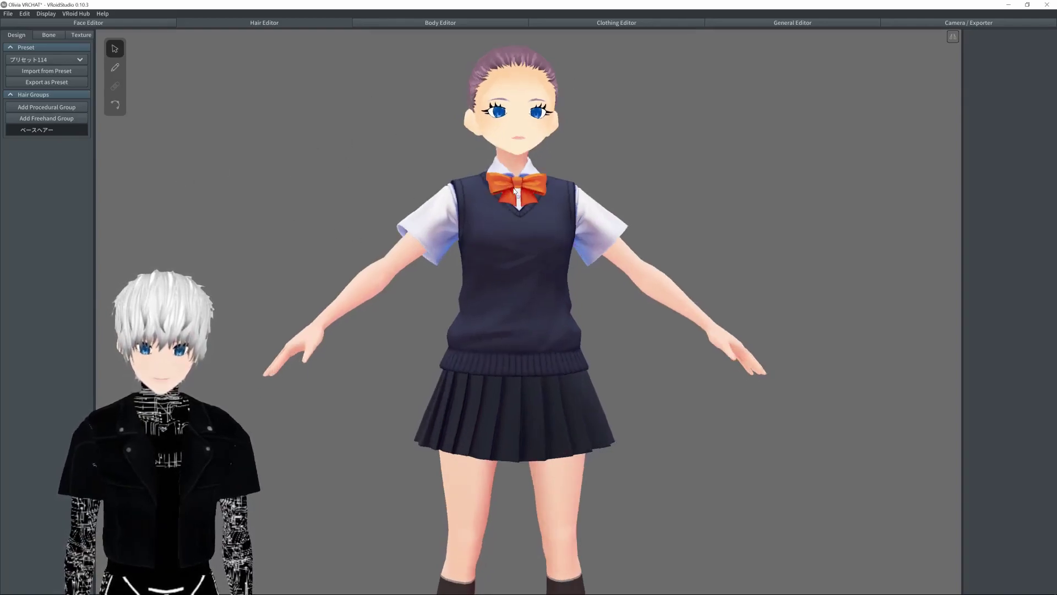
Select the base hair group and apply the pale yellow hair material to it.
scroll(514, 191, up, 10)
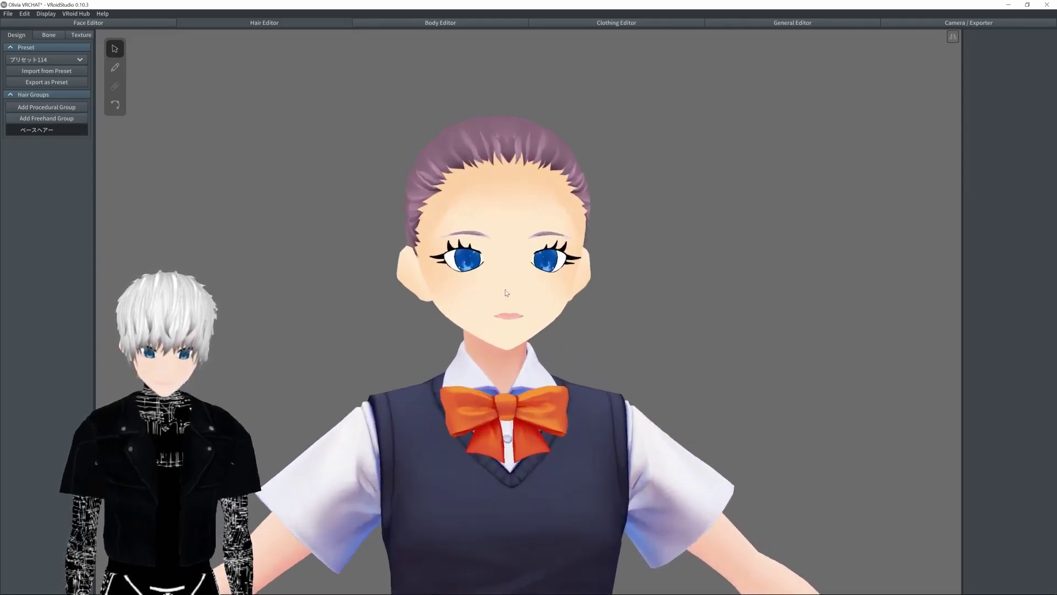
scroll(510, 295, up, 5)
mouse_move(490, 271)
middle_down()
mouse_move(494, 289)
mouse_move(487, 278)
middle_up()
scroll(488, 289, down, 4)
click(61, 134)
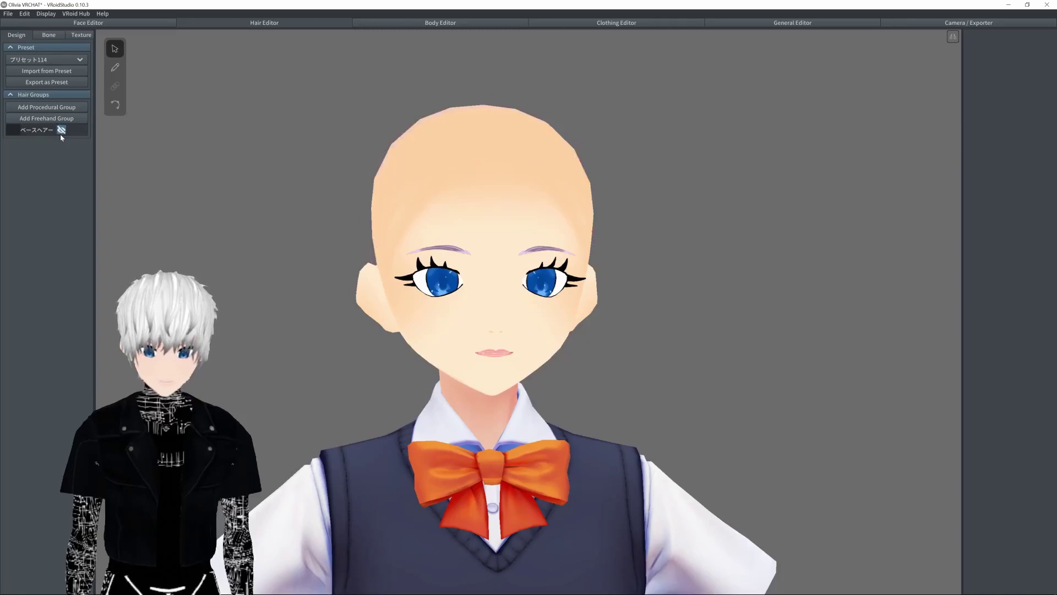
click(81, 131)
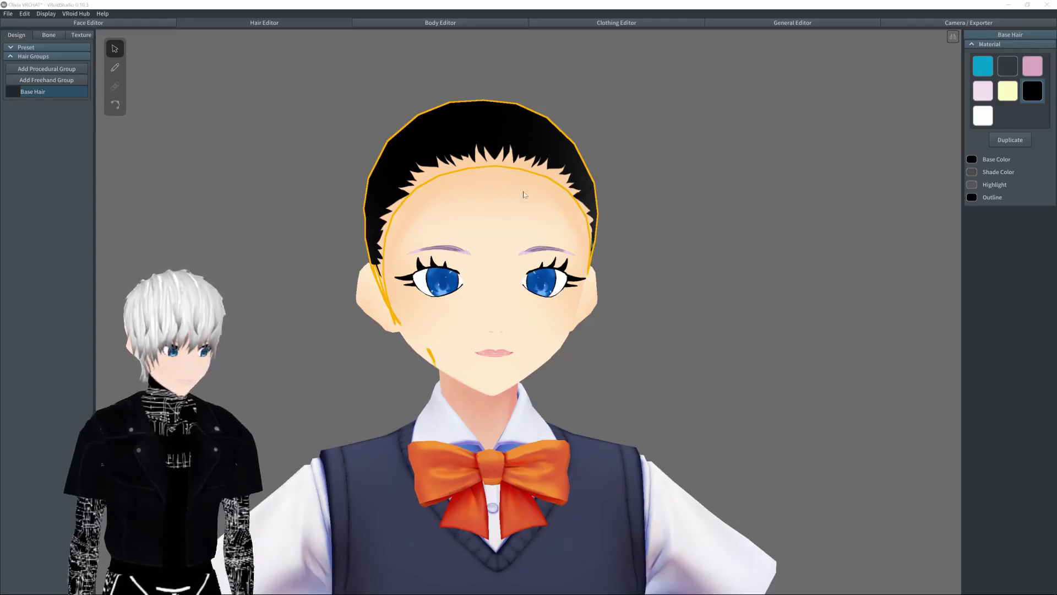
click(1007, 90)
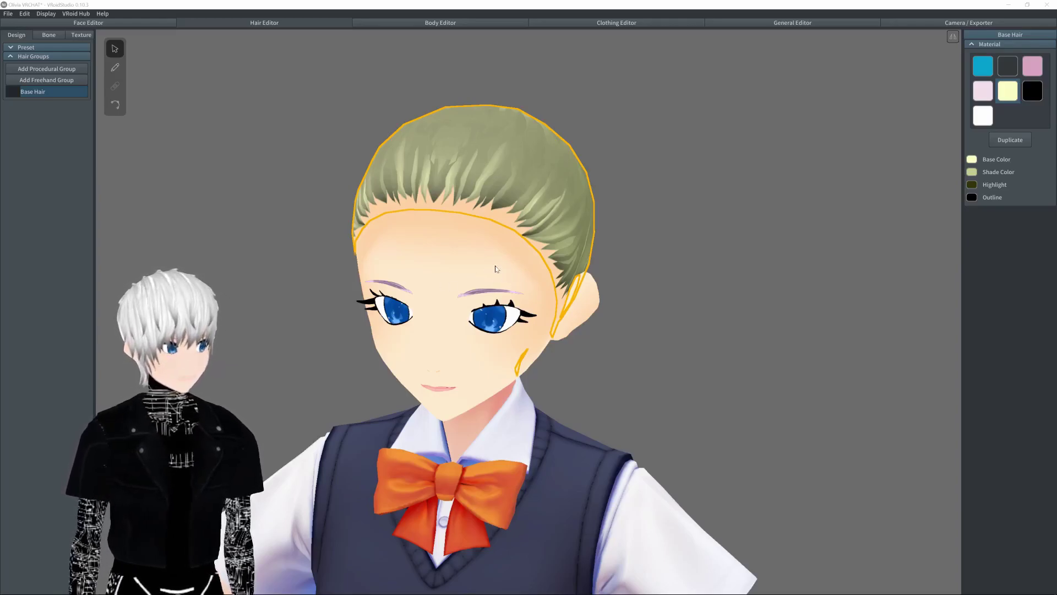
mouse_move(480, 258)
right_down()
mouse_move(452, 234)
mouse_move(490, 257)
mouse_move(463, 257)
mouse_move(497, 258)
right_up()
Add a freehand hair group and flare its guide mesh outward and down at the lower corners over both shoulders.
click(46, 80)
right_drag(110, 331, 478, 337)
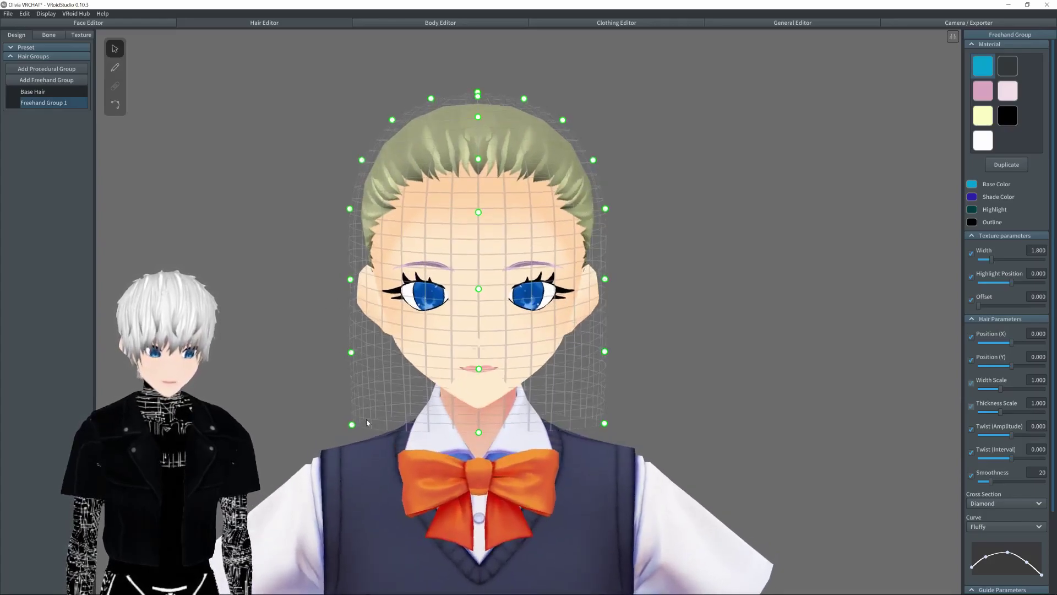
drag(352, 424, 220, 557)
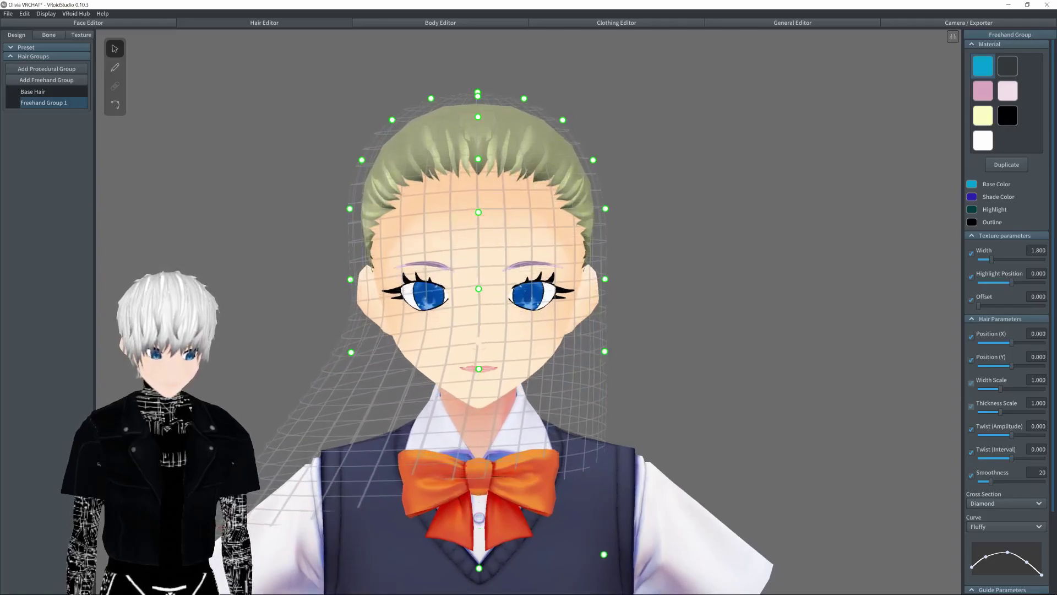
drag(605, 555, 792, 566)
Pull the guide mesh's lower front edge forward over the chest and its lower back and nape points backward.
right_drag(594, 499, 617, 498)
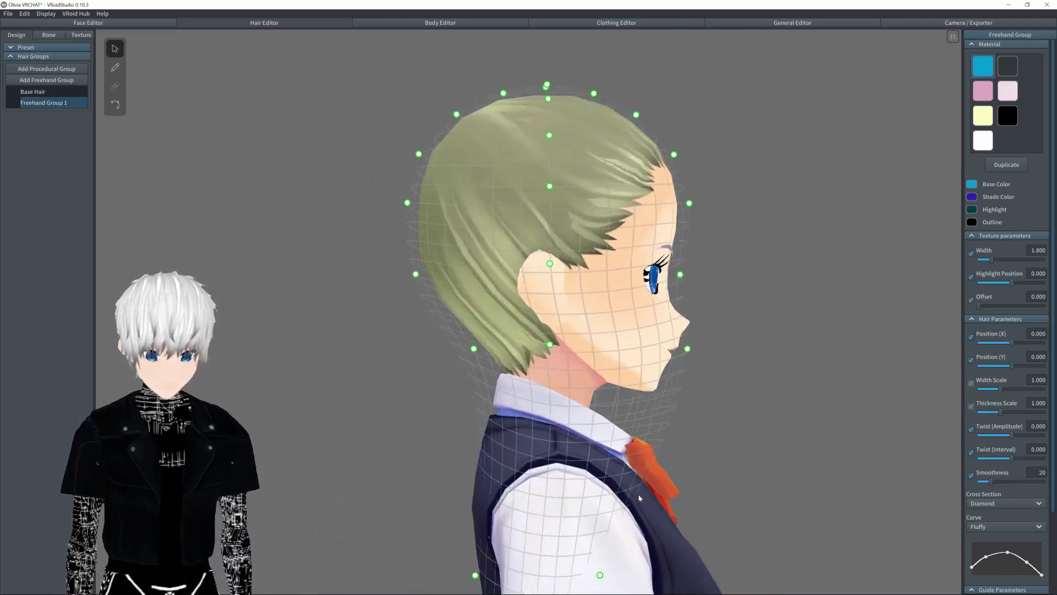
drag(618, 573, 740, 569)
drag(480, 573, 435, 593)
drag(477, 348, 423, 363)
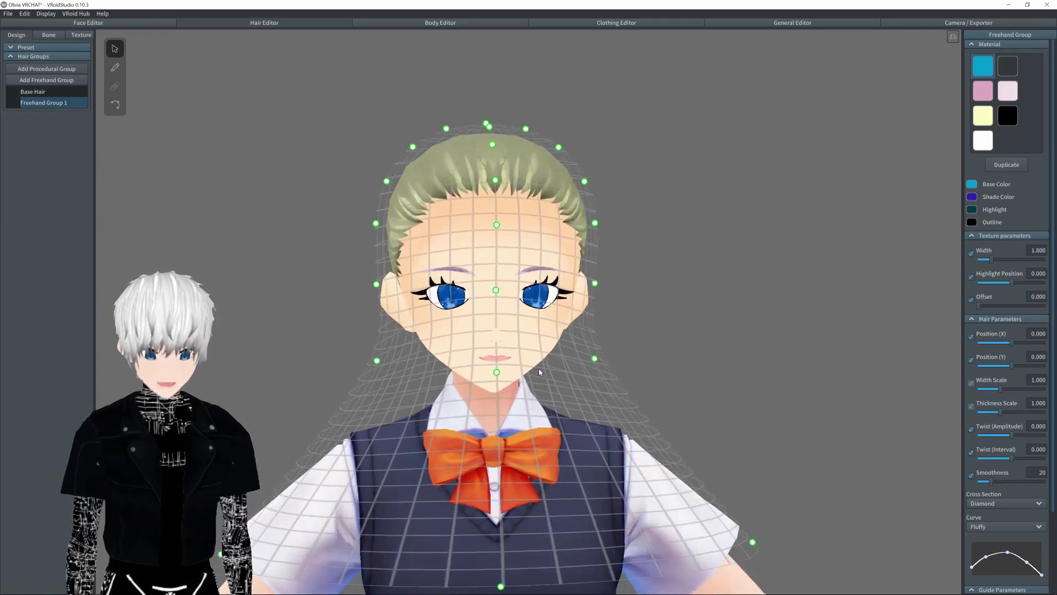
Move the guide mesh's front points at eye and mouth height slightly forward, away from the face.
right_drag(468, 286, 656, 288)
drag(642, 283, 654, 282)
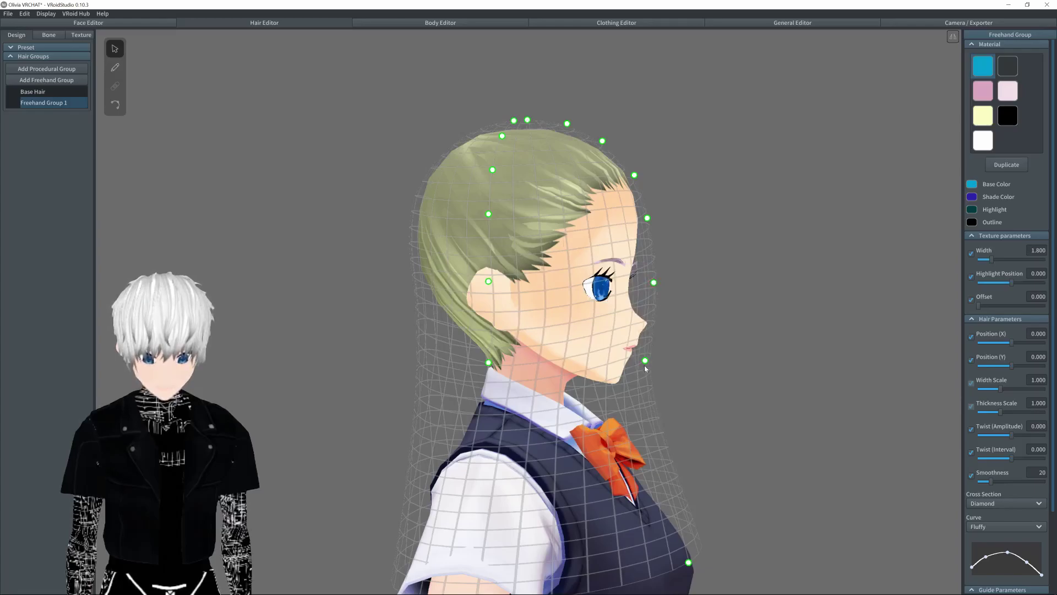
drag(645, 360, 656, 359)
Move the guide mesh's rear points at neck, ear and bottom-edge height further back from the head and body.
right_drag(613, 367, 608, 368)
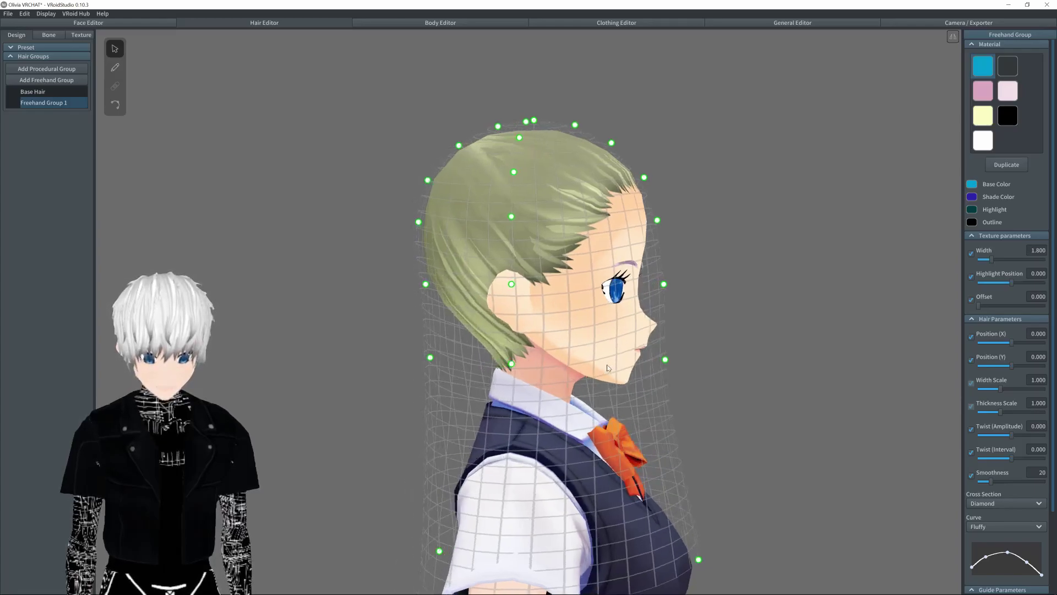
drag(430, 357, 420, 358)
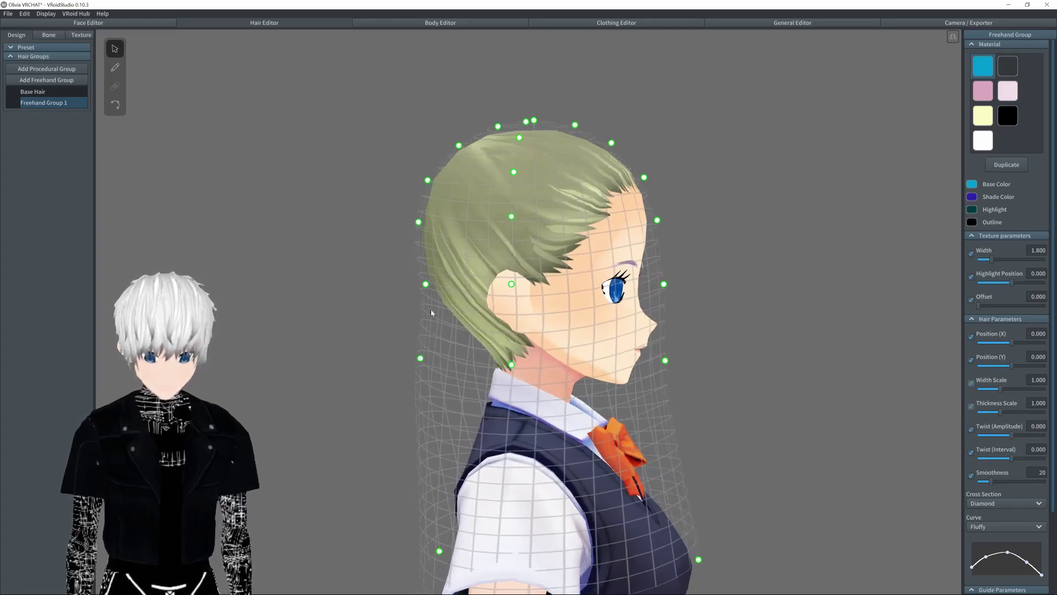
drag(426, 284, 417, 285)
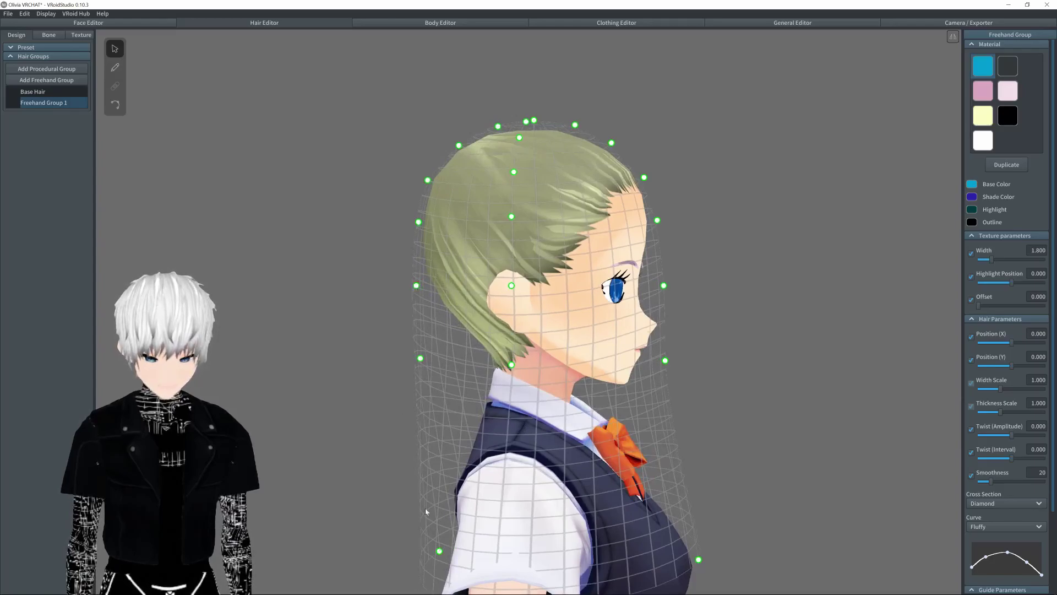
right_drag(439, 551, 443, 550)
drag(441, 552, 425, 552)
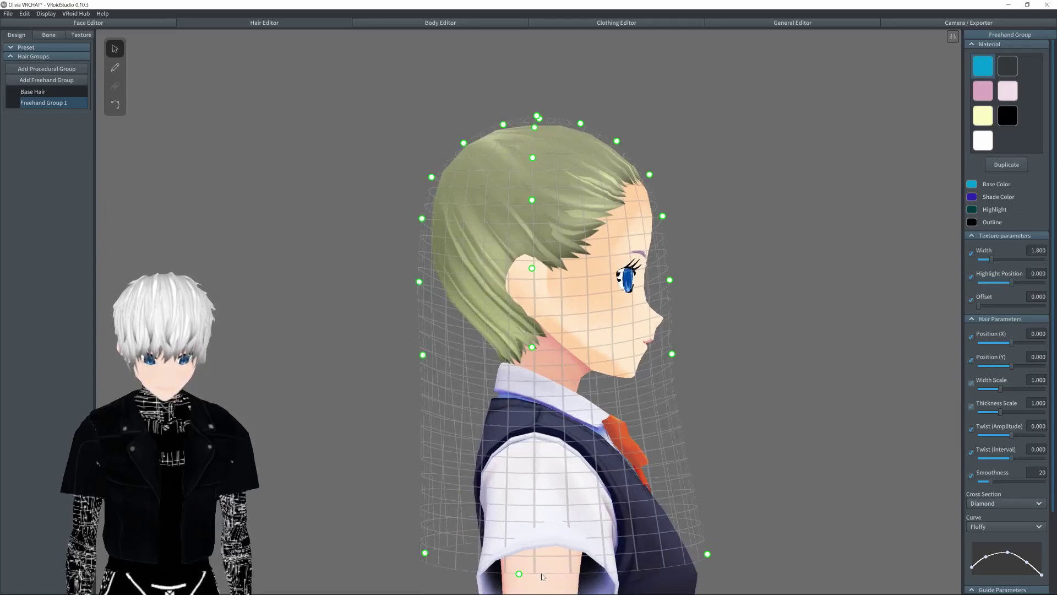
Widen the guide mesh's bottom corners slightly further out beyond both sleeves.
right_drag(548, 543, 484, 545)
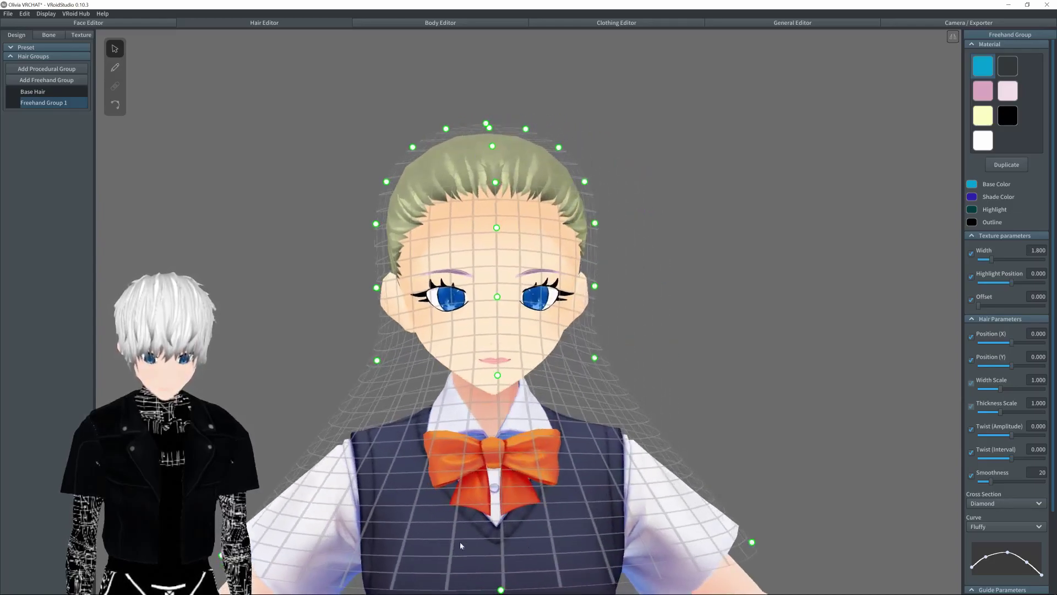
drag(221, 557, 194, 552)
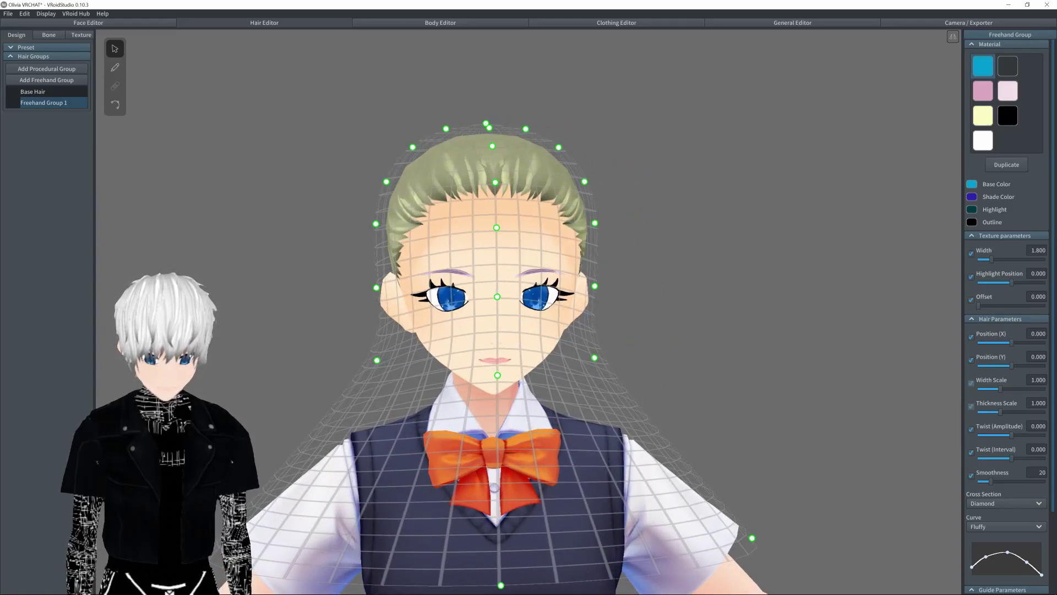
drag(752, 538, 765, 535)
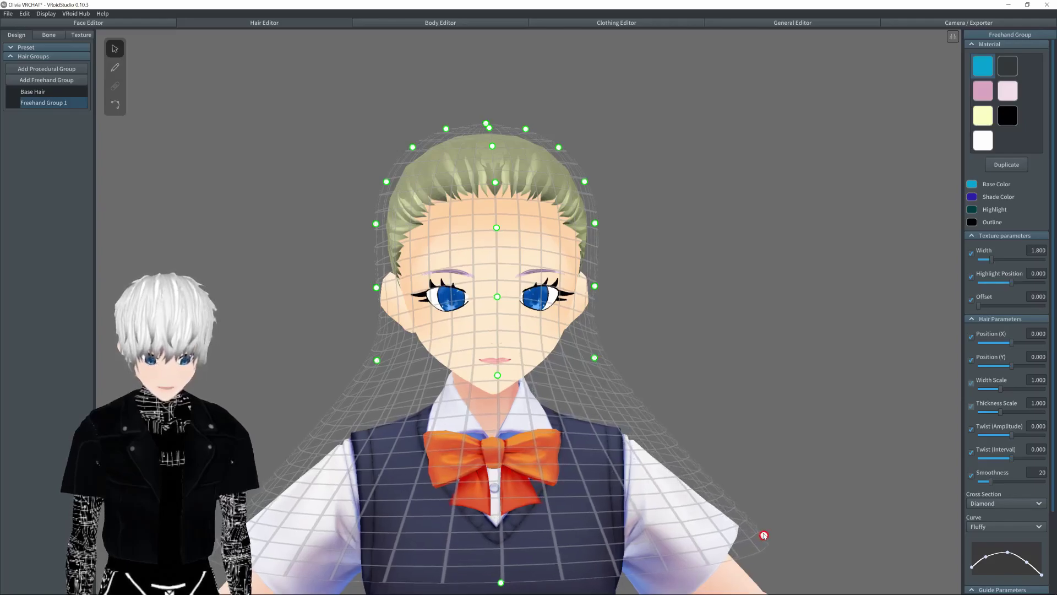
Examine the shape of the guide mesh around the head and shoulders from the front, above and the sides.
scroll(591, 474, down, 3)
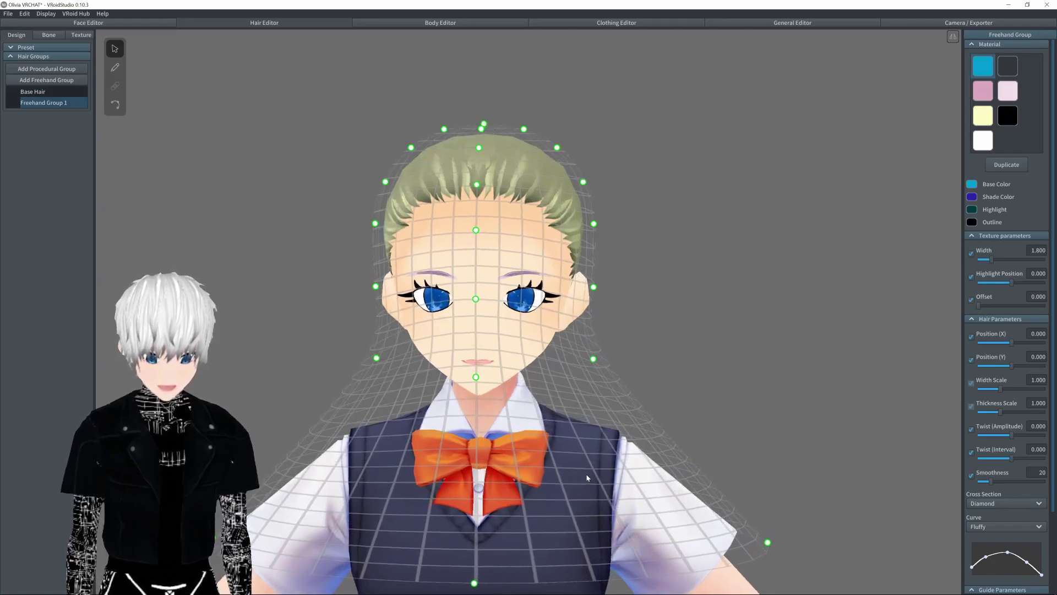
middle_drag(589, 468, 599, 461)
right_drag(599, 460, 522, 407)
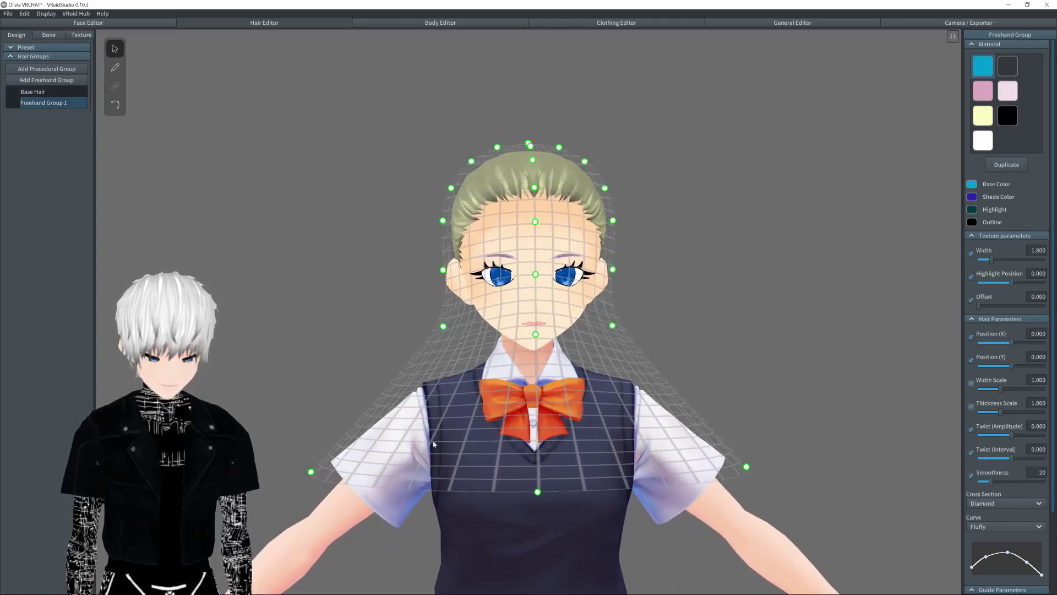
mouse_move(490, 235)
right_down()
mouse_move(500, 237)
mouse_move(489, 237)
right_up()
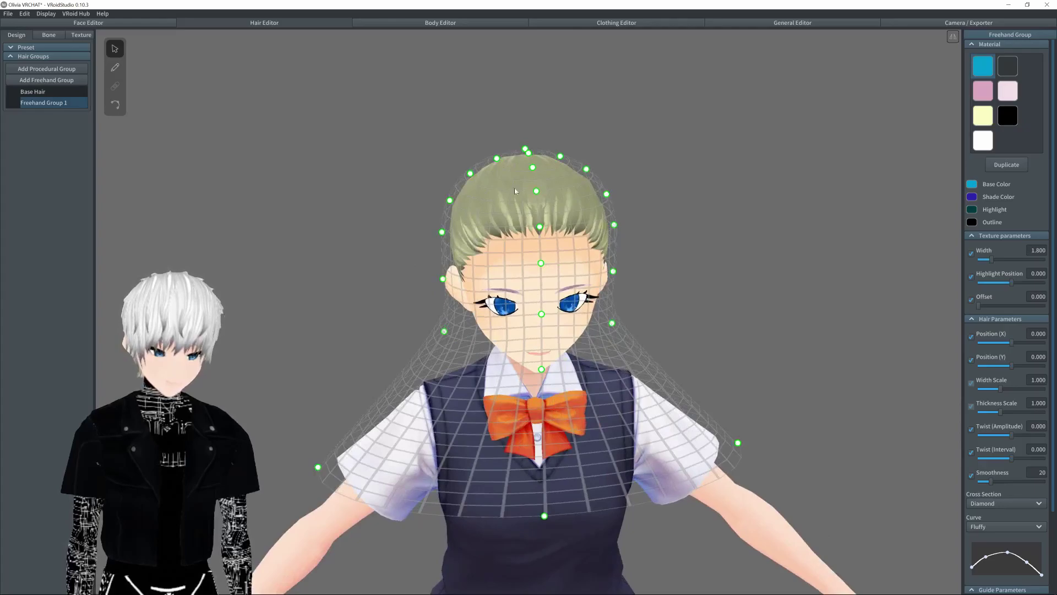
right_drag(438, 250, 399, 260)
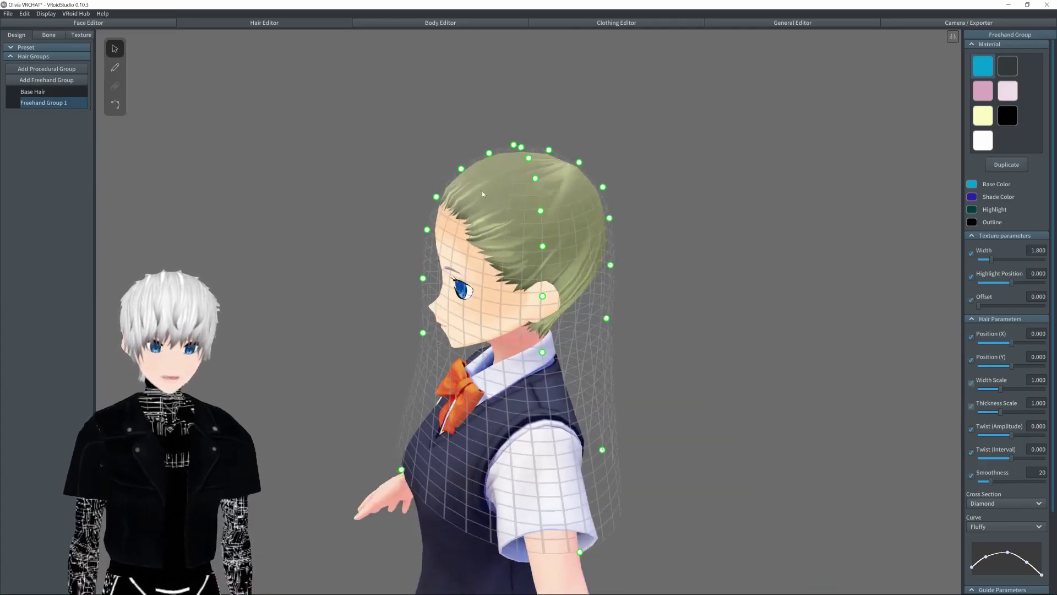
right_drag(490, 200, 511, 201)
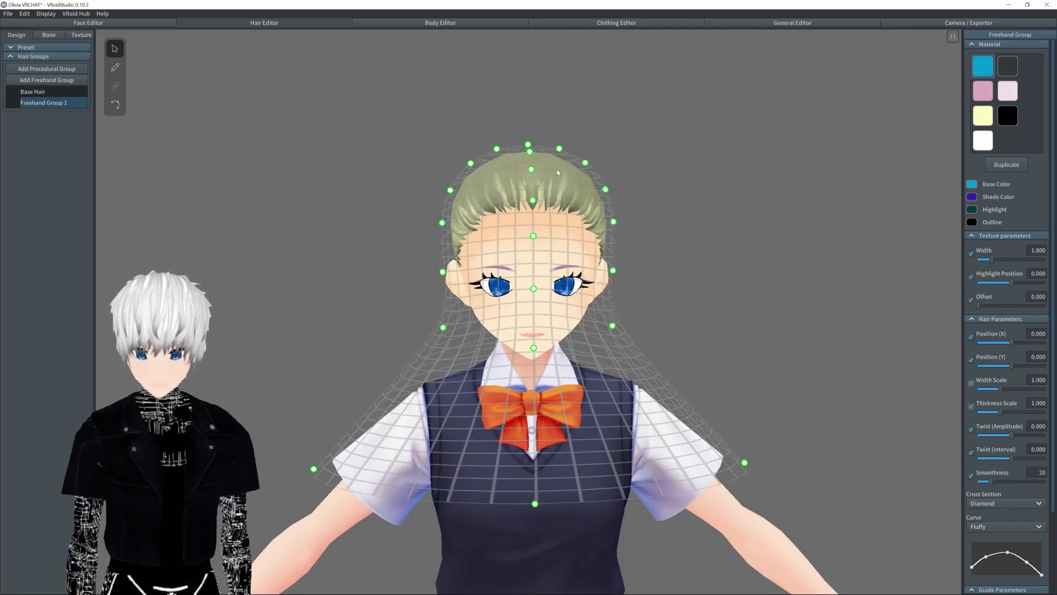
right_drag(557, 169, 550, 372)
right_drag(593, 426, 607, 430)
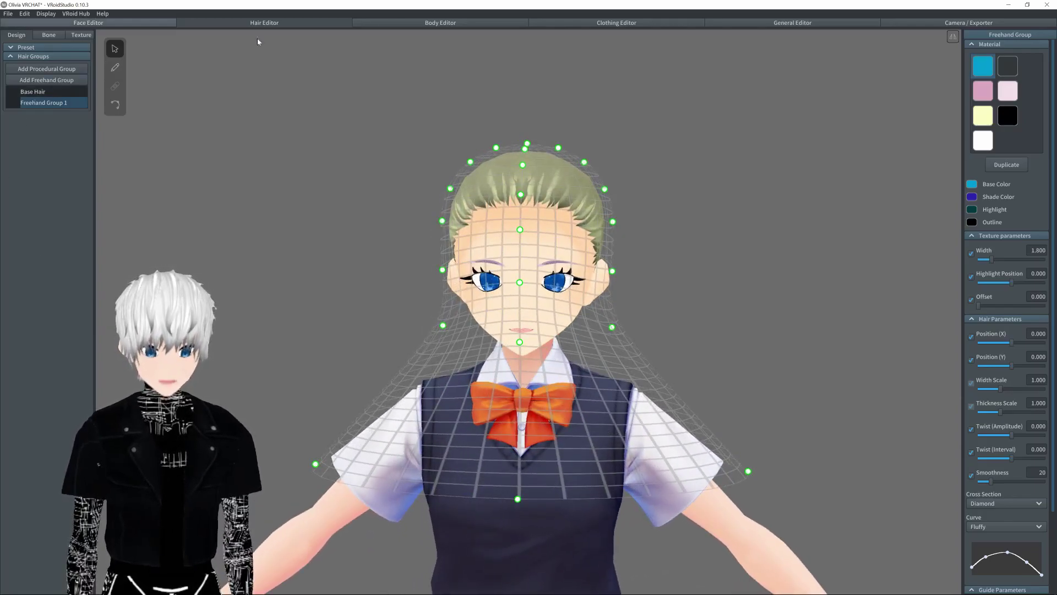
Activate the hair brush for the freehand group and choose the Diamond cross section.
click(117, 68)
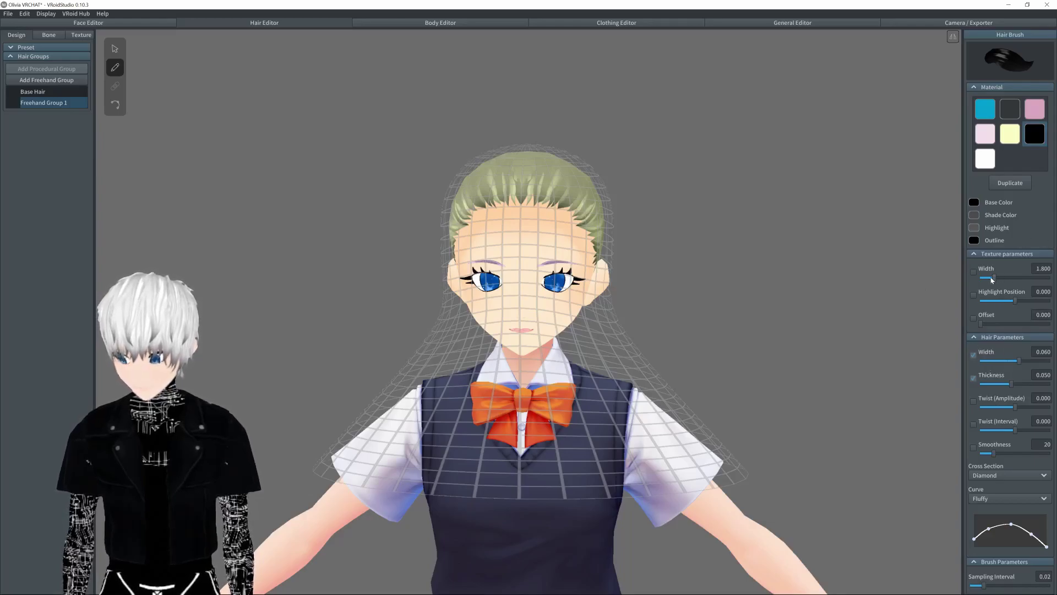
click(973, 353)
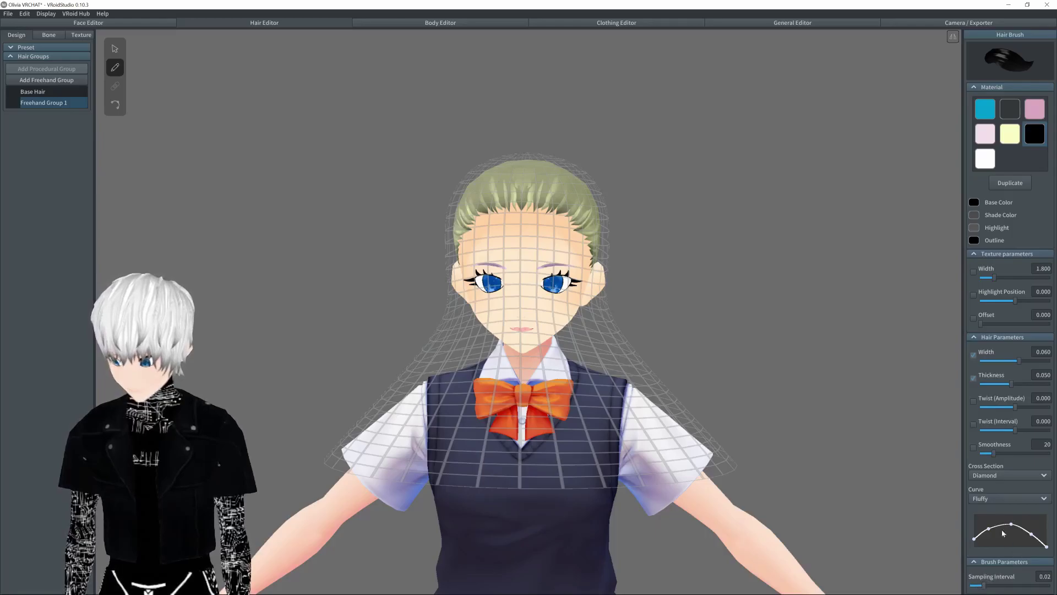
click(998, 476)
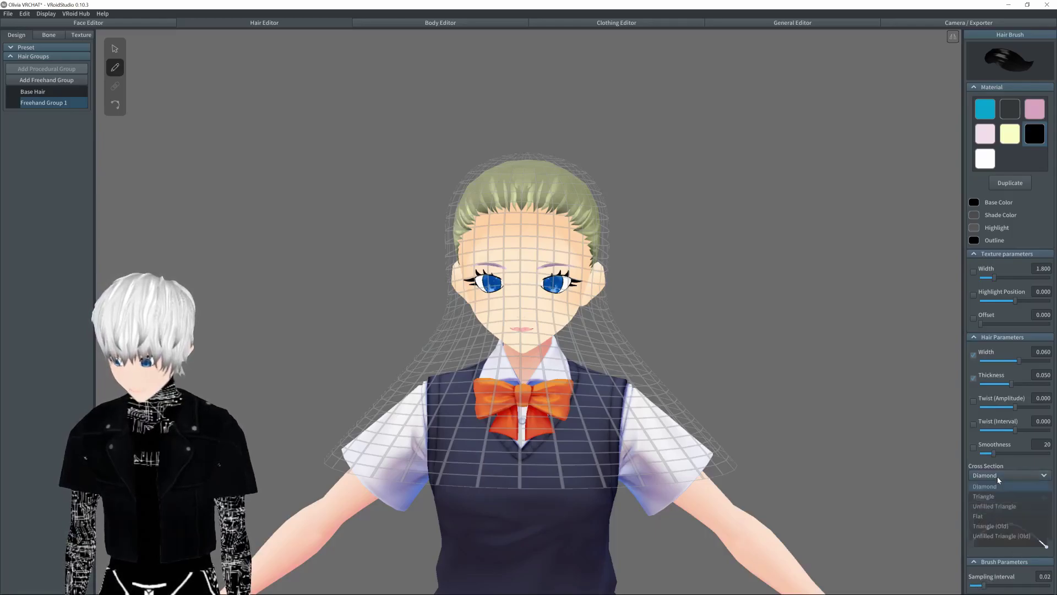
click(998, 485)
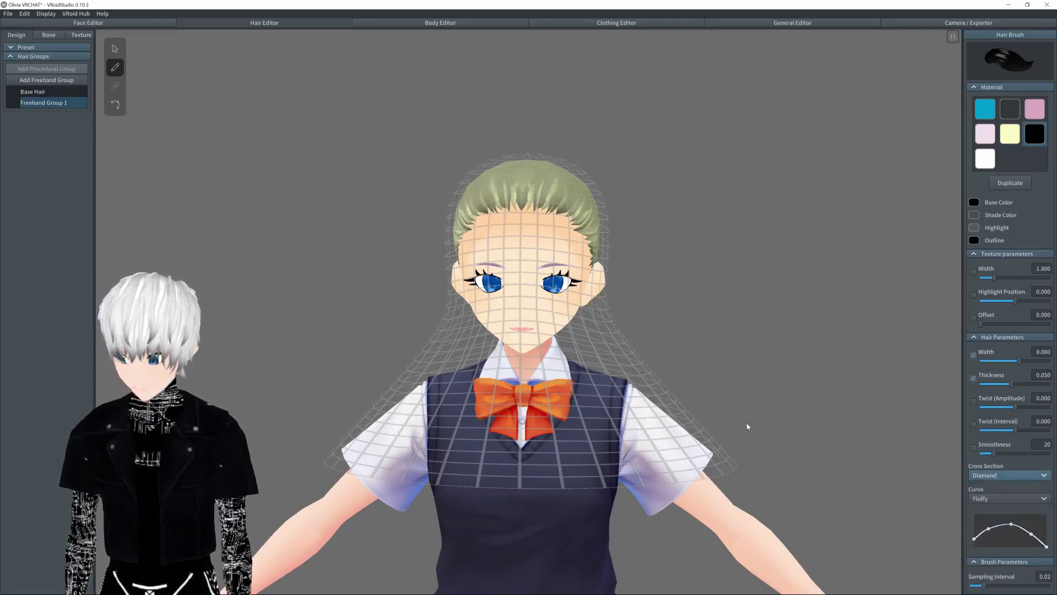
right_drag(782, 421, 784, 421)
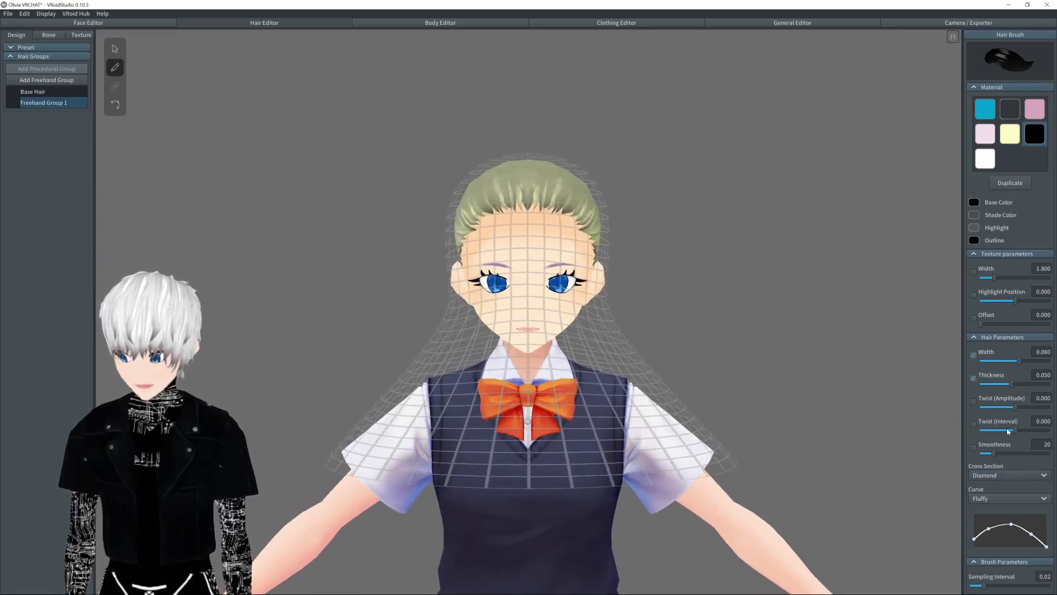
click(998, 475)
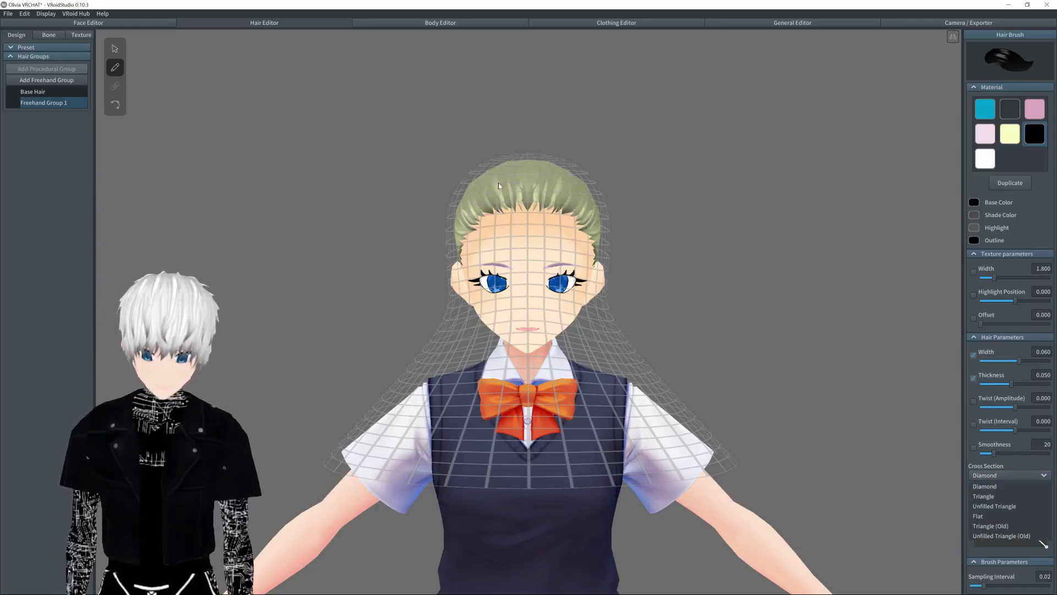
click(477, 207)
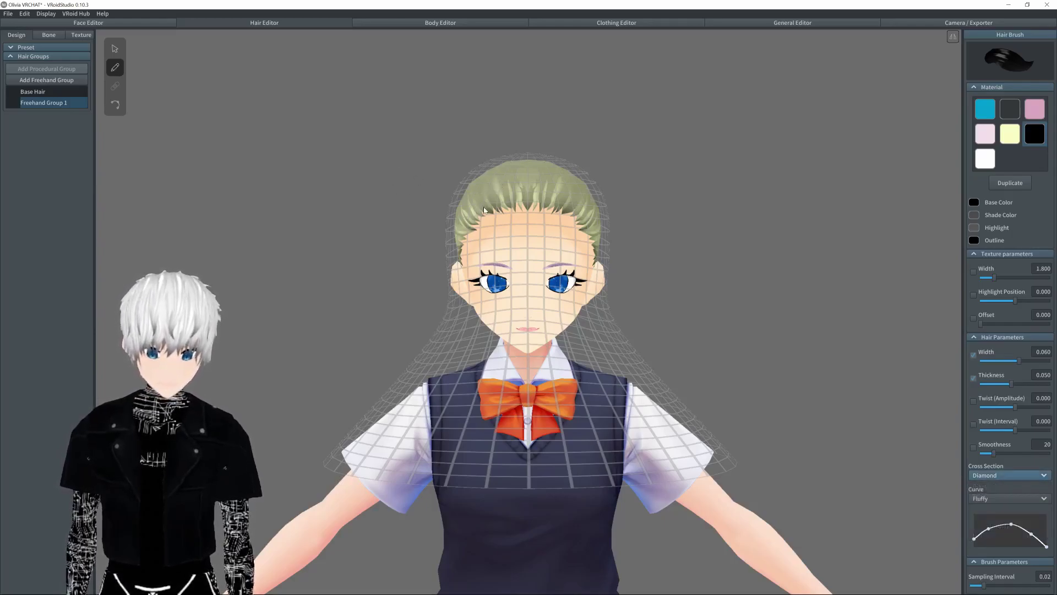
Draw trial strands from the front hairline across the guide mesh and undo each one.
mouse_move(515, 178)
mouse_down()
mouse_move(483, 238)
mouse_move(432, 399)
mouse_move(412, 415)
mouse_up()
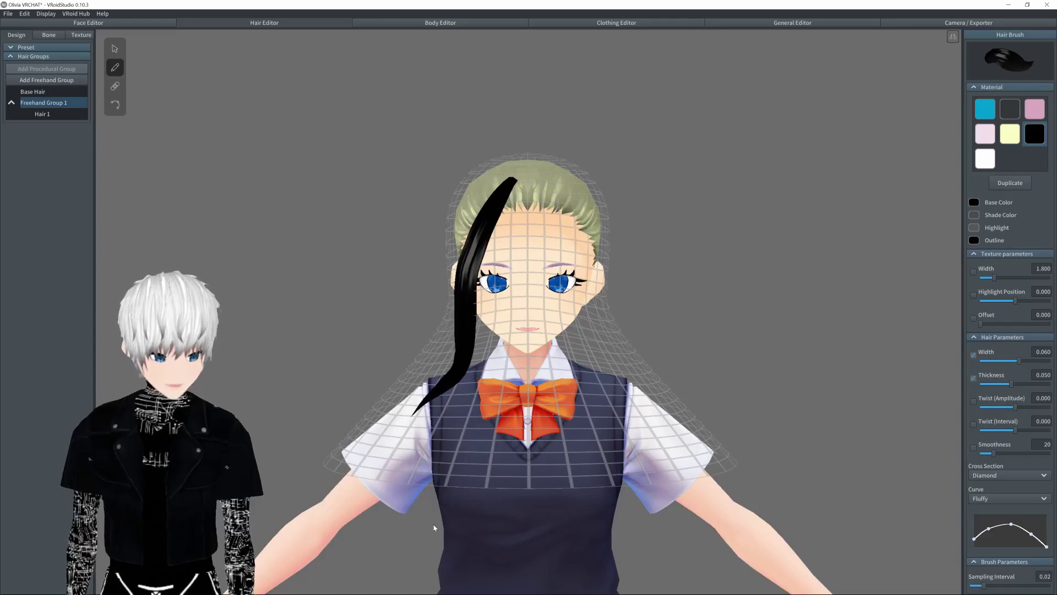
key(ctrl+z)
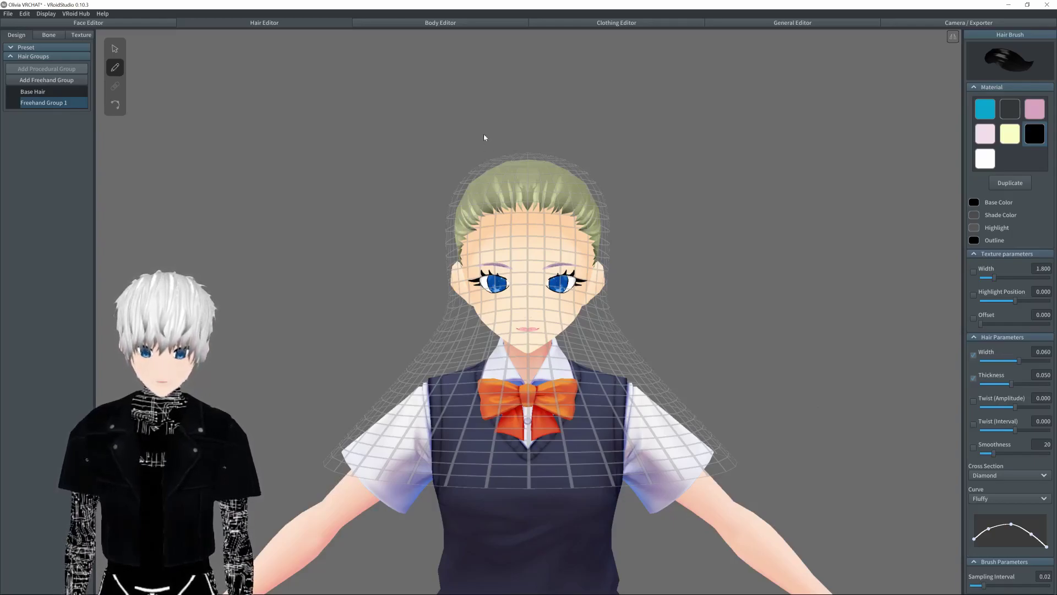
mouse_move(509, 180)
mouse_down()
mouse_move(465, 253)
mouse_move(531, 374)
mouse_move(433, 465)
mouse_up()
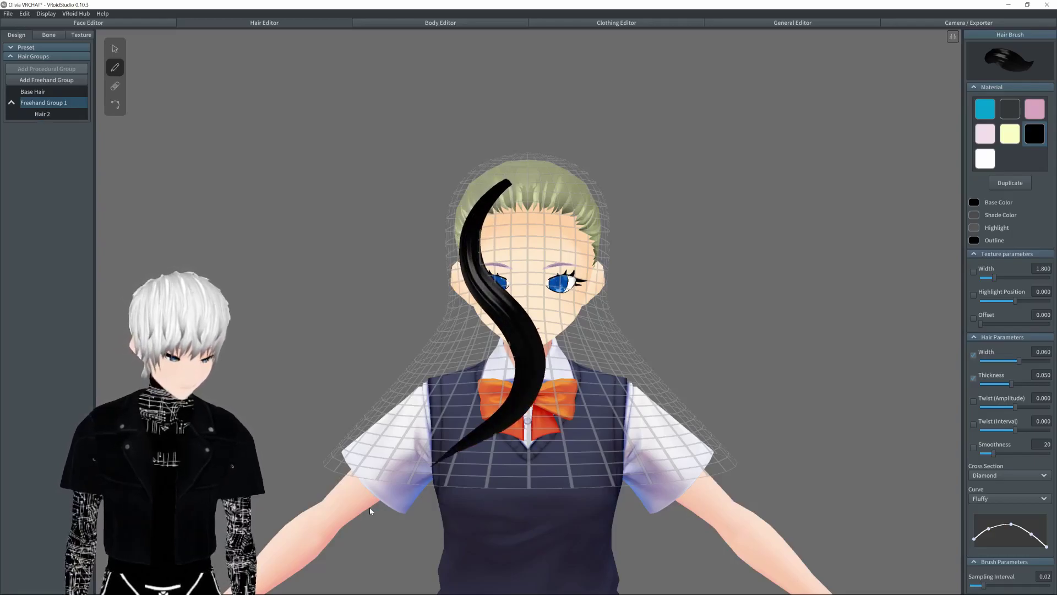
key(ctrl+z)
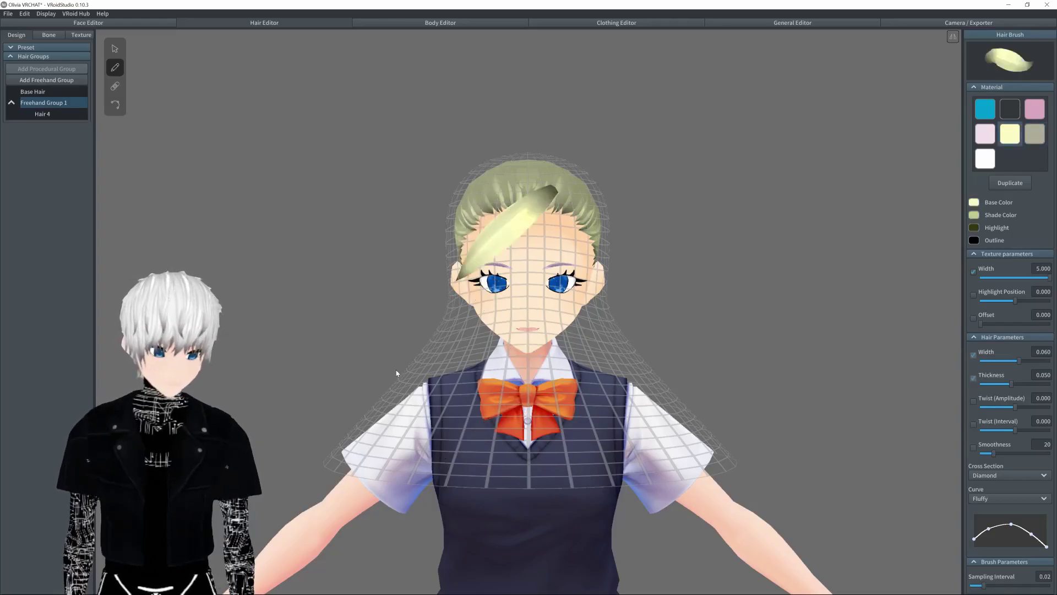
key(ctrl+z)
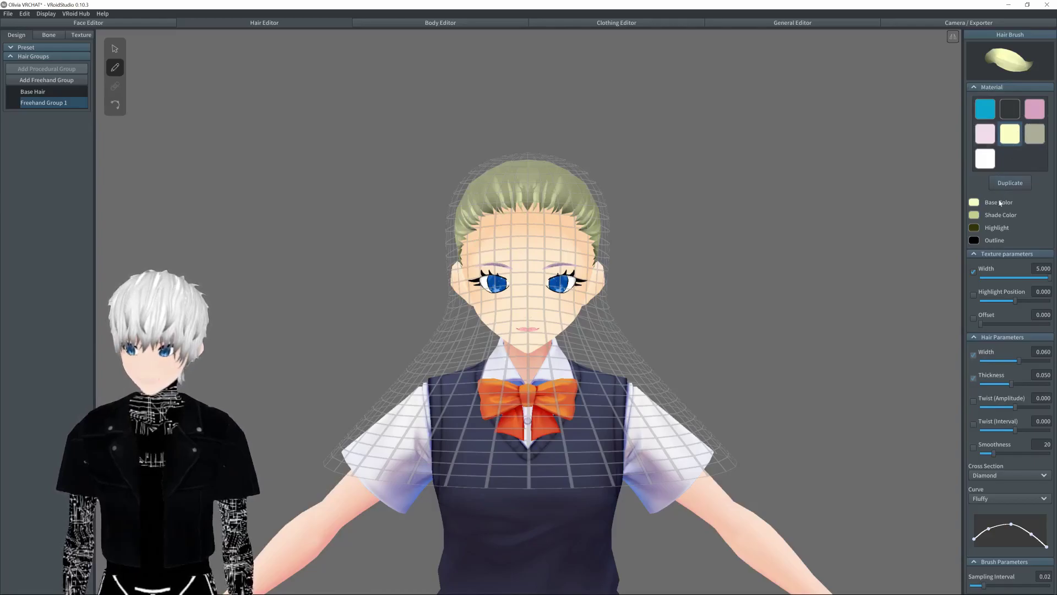
Set the hair brush's texture width to about 2.349.
drag(1018, 283, 1004, 282)
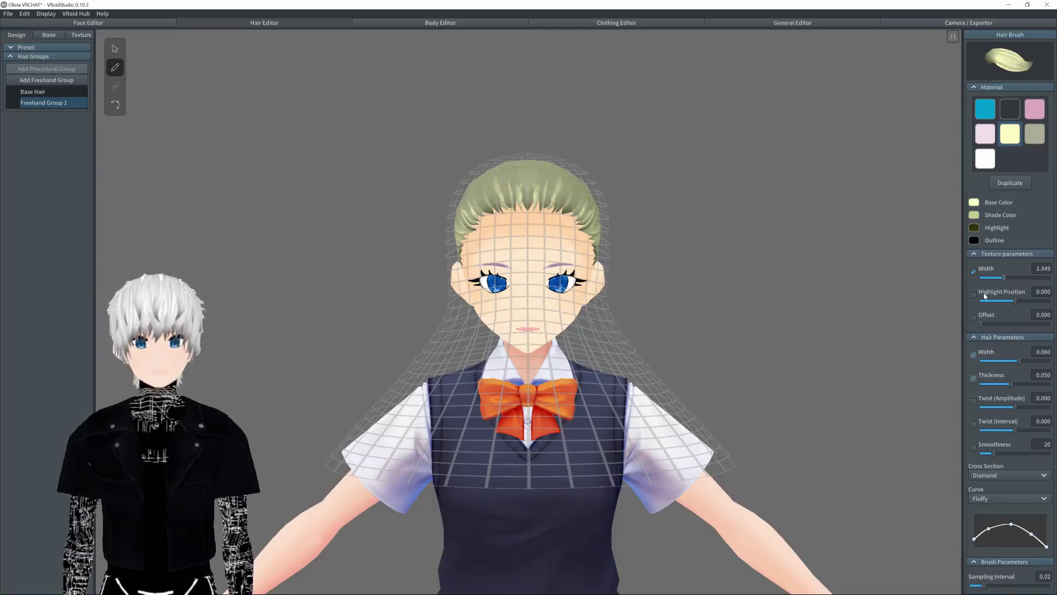
Set the hair brush's texture highlight position to about 0.056 and the texture offset to about 0.631.
mouse_move(1015, 302)
mouse_down()
mouse_move(997, 323)
mouse_move(1034, 322)
mouse_move(1007, 322)
mouse_move(1026, 320)
mouse_up()
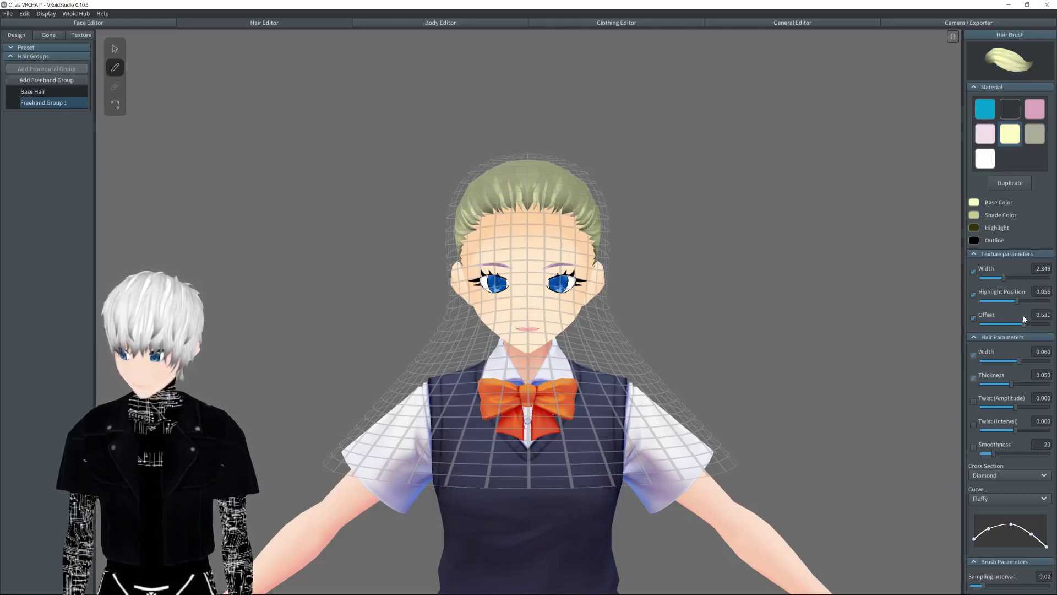
Try a trial strand from the front hairline with hair width and thickness both at 0.100, and undo it.
mouse_move(1008, 359)
mouse_down()
mouse_move(1050, 361)
mouse_move(1016, 362)
mouse_move(1054, 384)
mouse_move(1021, 392)
mouse_move(1053, 387)
mouse_move(1056, 362)
mouse_up()
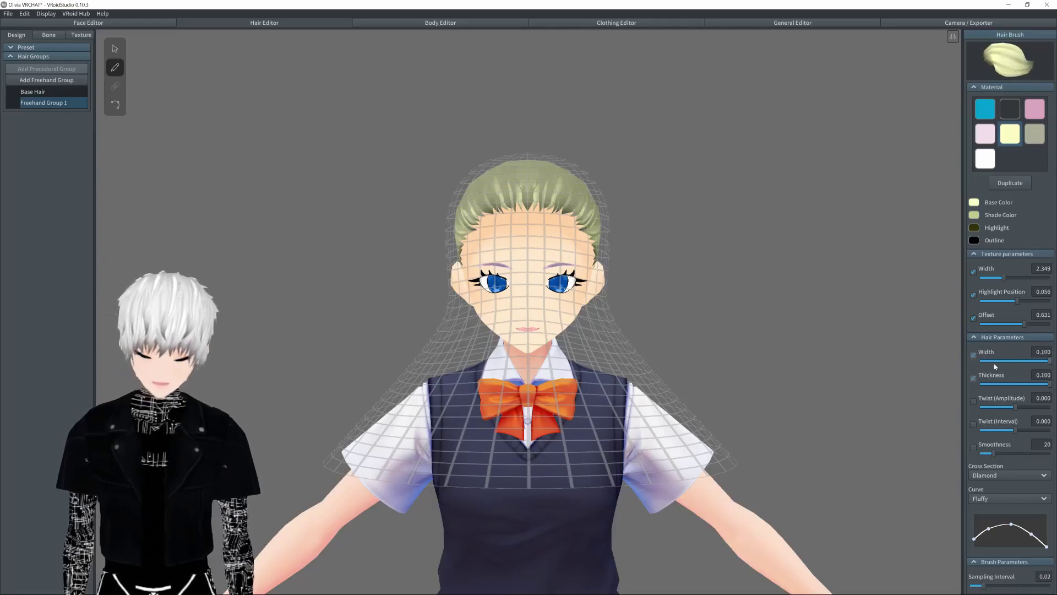
mouse_move(532, 179)
mouse_down()
mouse_move(497, 220)
mouse_move(469, 395)
mouse_up()
right_drag(458, 390, 484, 389)
key(ctrl+z)
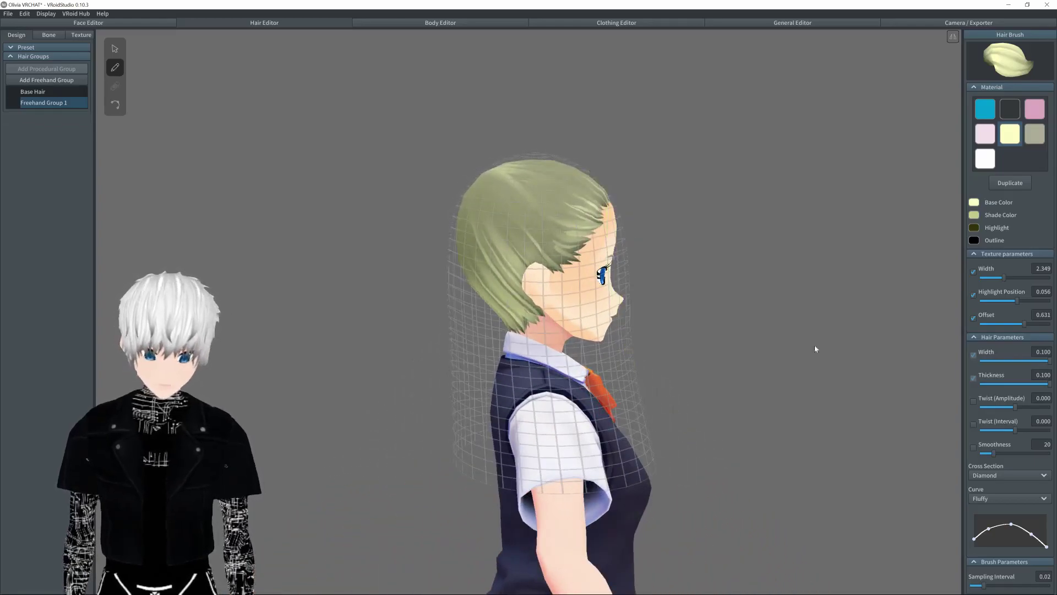
Set the hair width to about 0.048 and thickness to about 0.031, testing them with a strand behind the ear that is undone.
drag(1049, 361, 1010, 361)
click(997, 383)
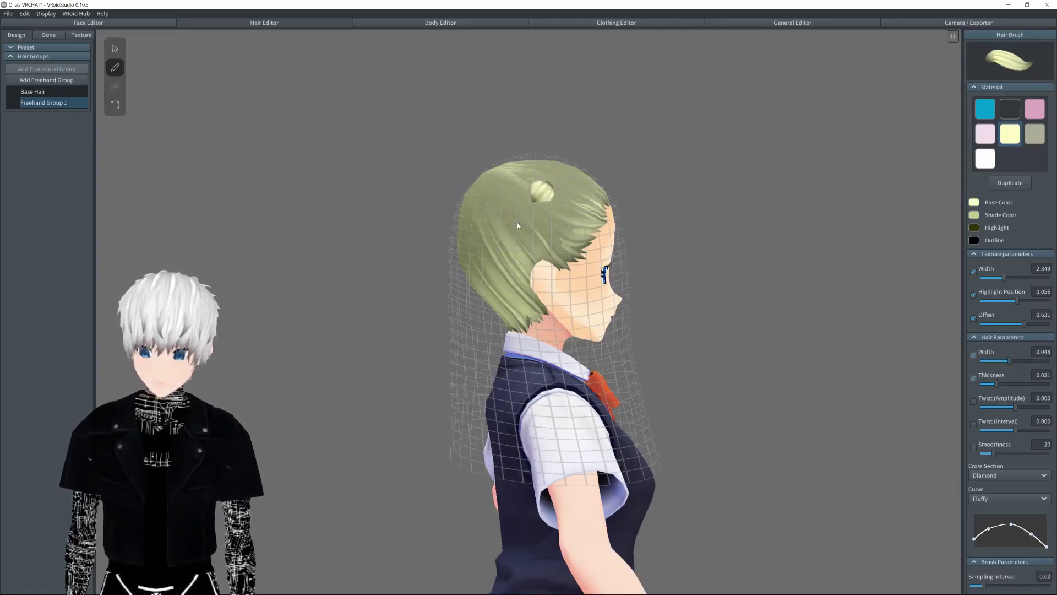
drag(523, 218, 490, 380)
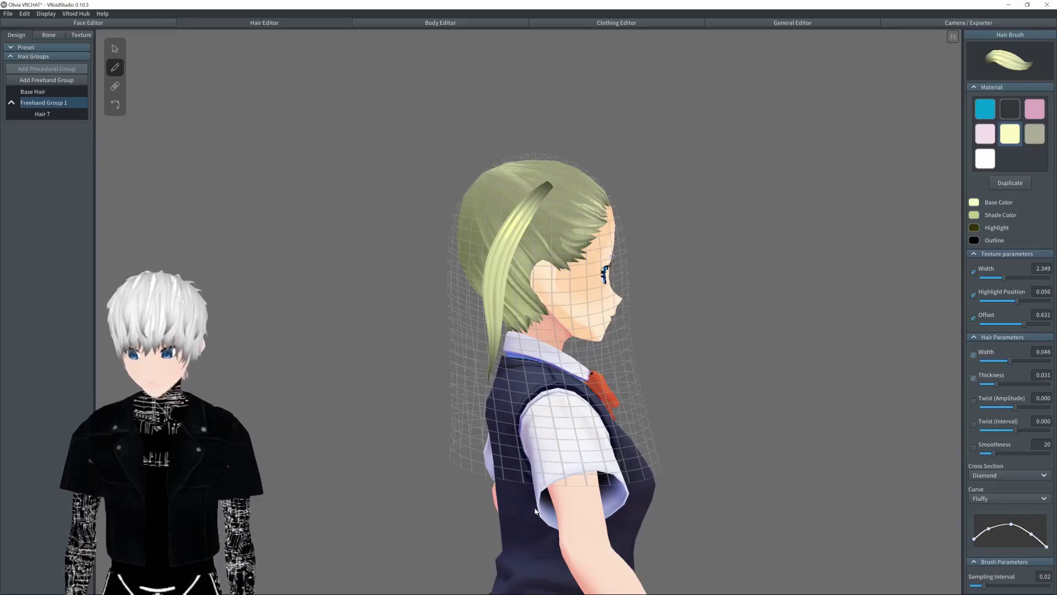
mouse_move(513, 238)
right_down()
mouse_move(586, 246)
mouse_move(530, 242)
right_up()
key(ctrl+z)
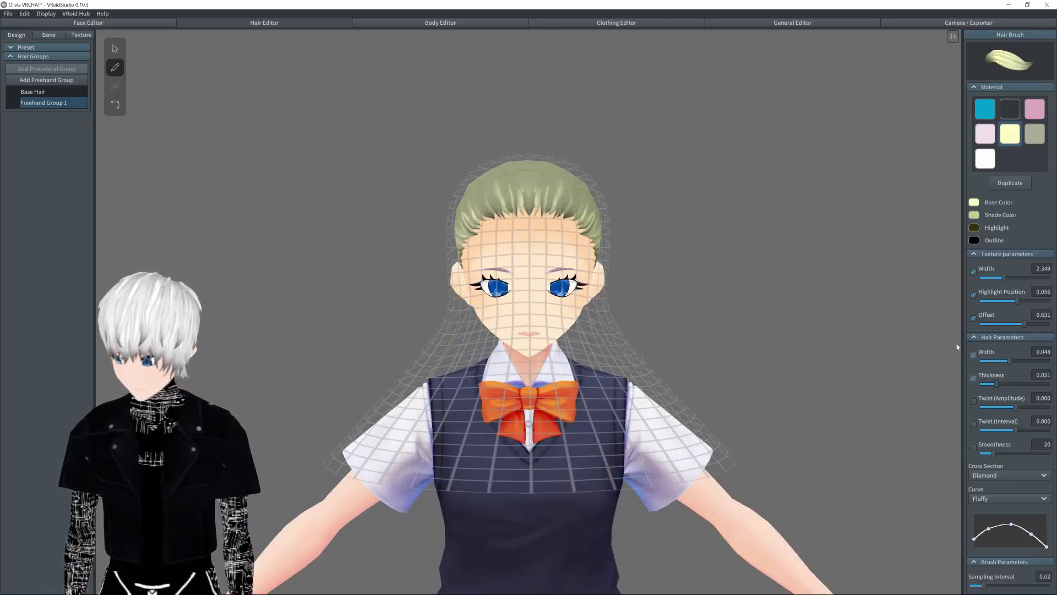
Try a twisted strand down one side of the face with Twist (Amplitude) at 5.000, undo it and lower the amplitude to near zero.
drag(1010, 408, 1050, 407)
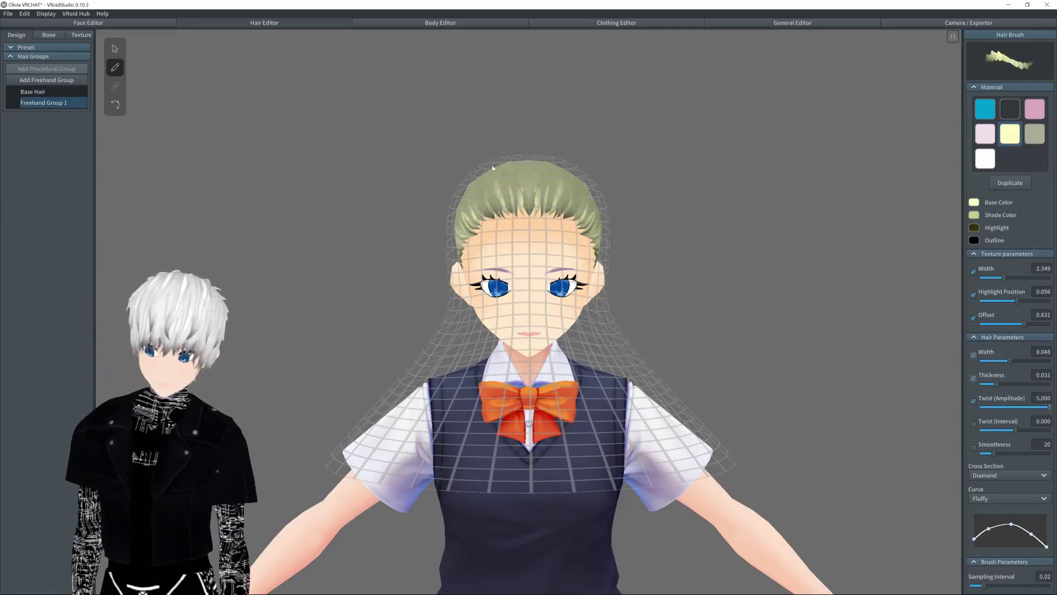
mouse_move(500, 186)
mouse_down()
mouse_move(462, 347)
mouse_move(414, 450)
mouse_up()
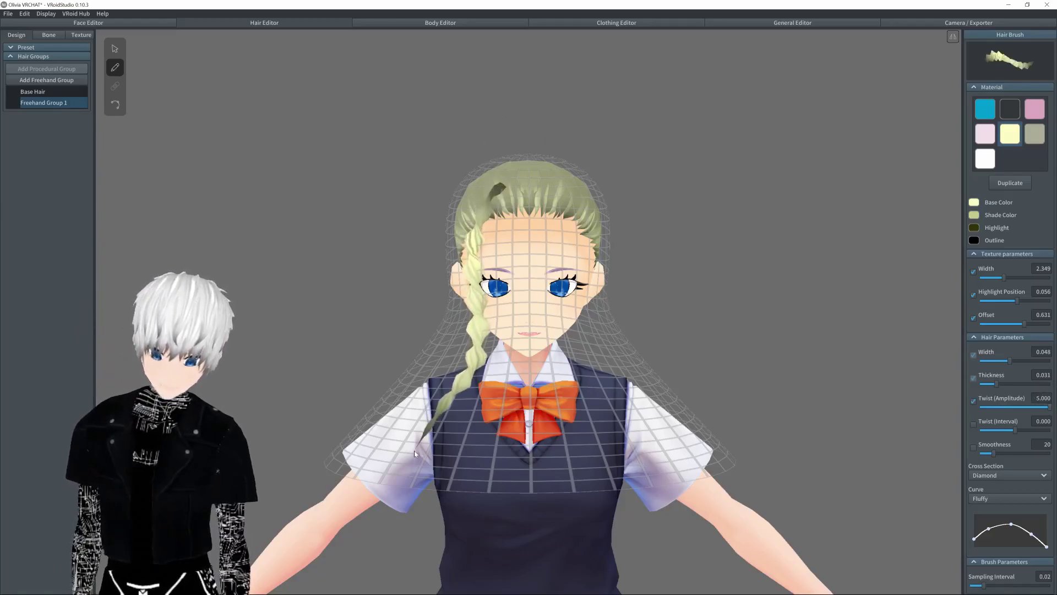
key(ctrl+z)
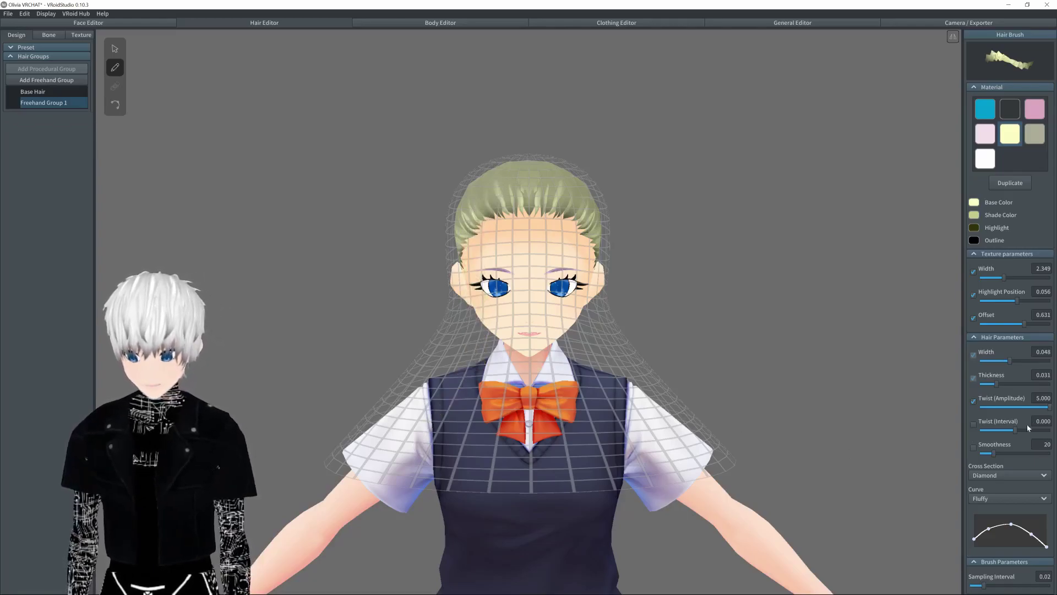
mouse_move(1048, 407)
mouse_down()
mouse_move(967, 407)
mouse_move(1014, 406)
mouse_up()
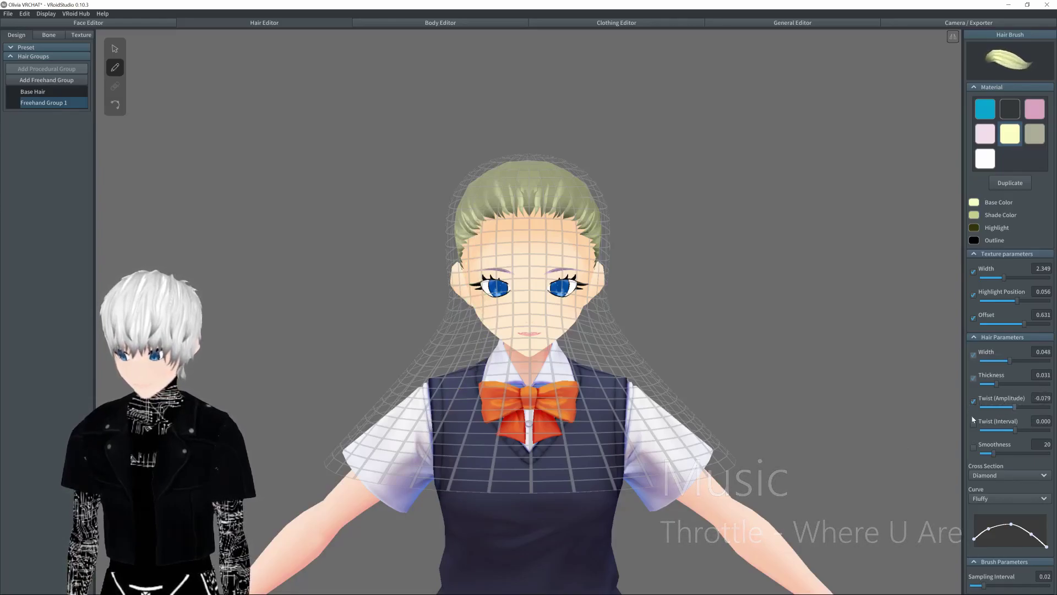
Set the brush's Twist (Interval) to about -0.078 and its Twist (Amplitude) to 0.000.
mouse_move(1018, 431)
mouse_down()
mouse_move(1020, 405)
mouse_move(1038, 415)
mouse_move(1028, 431)
mouse_move(1045, 432)
mouse_move(969, 429)
mouse_move(1025, 431)
mouse_move(1003, 433)
mouse_up()
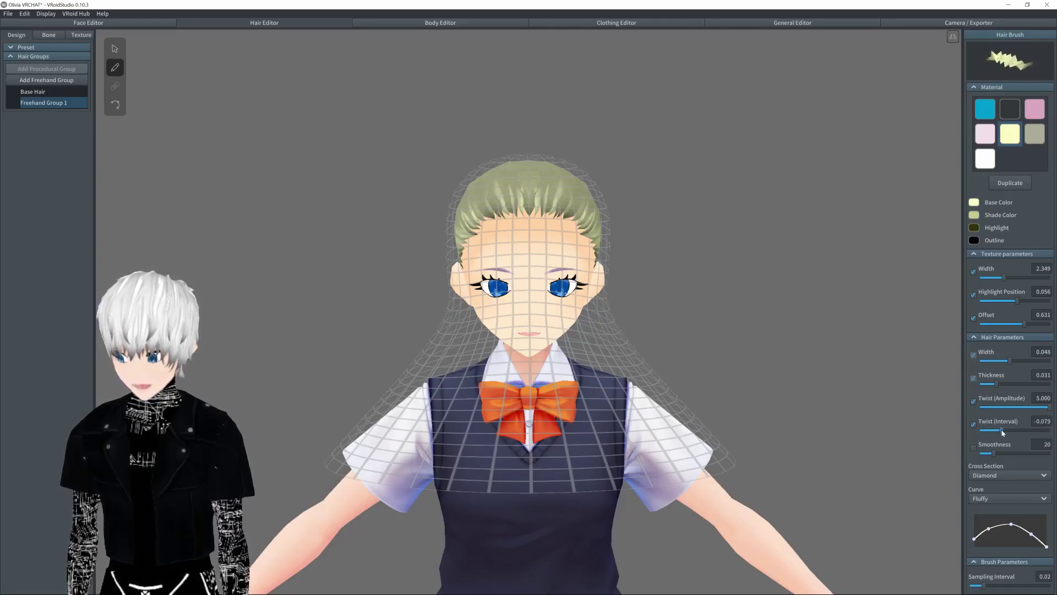
drag(1048, 407, 1017, 409)
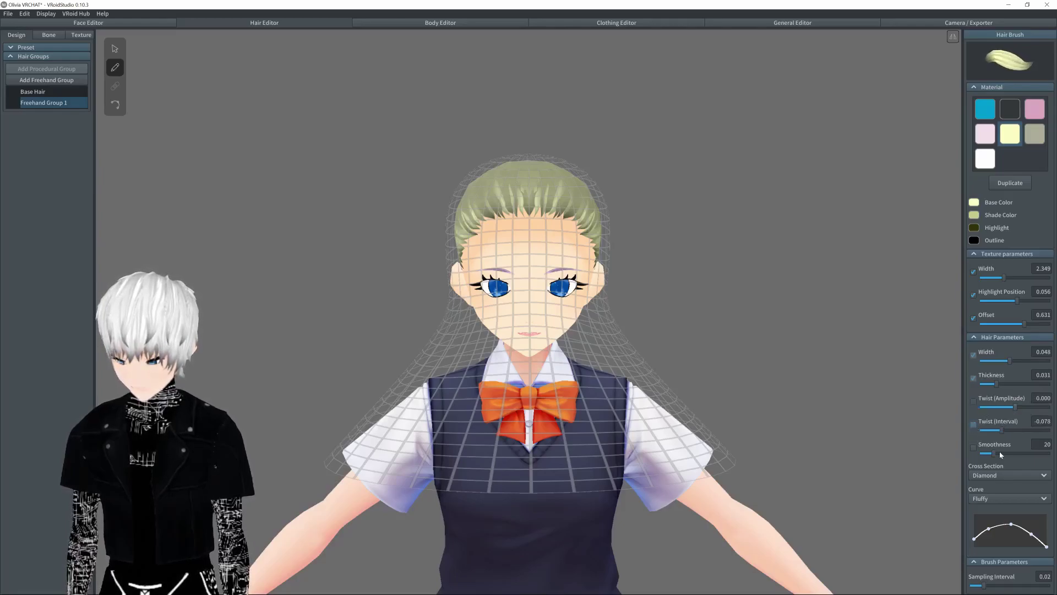
Try a front strand with Smoothness at 100 and undo the strand.
drag(1000, 453, 1056, 455)
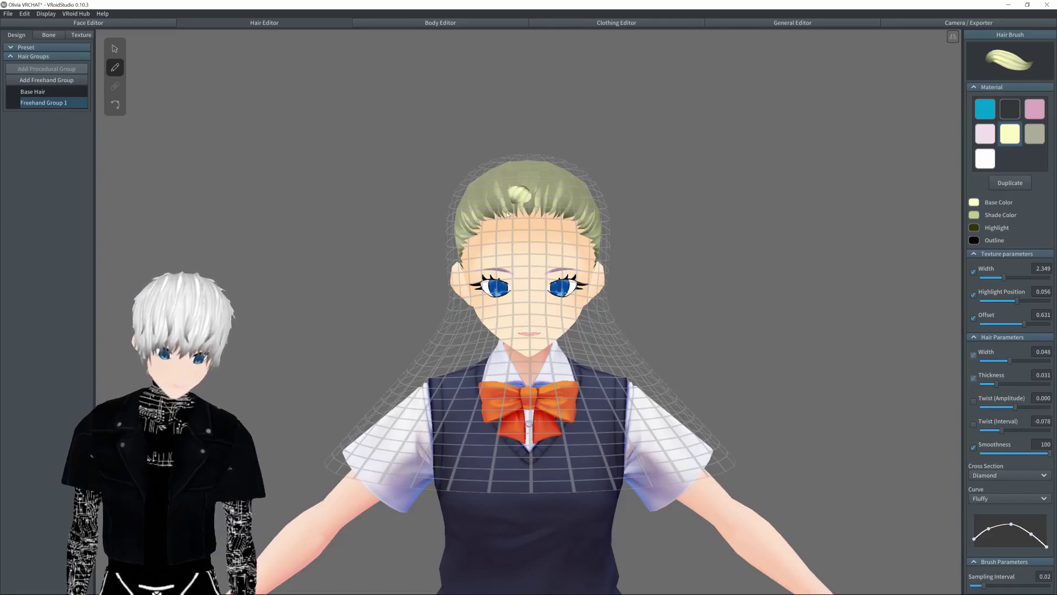
drag(508, 212, 490, 407)
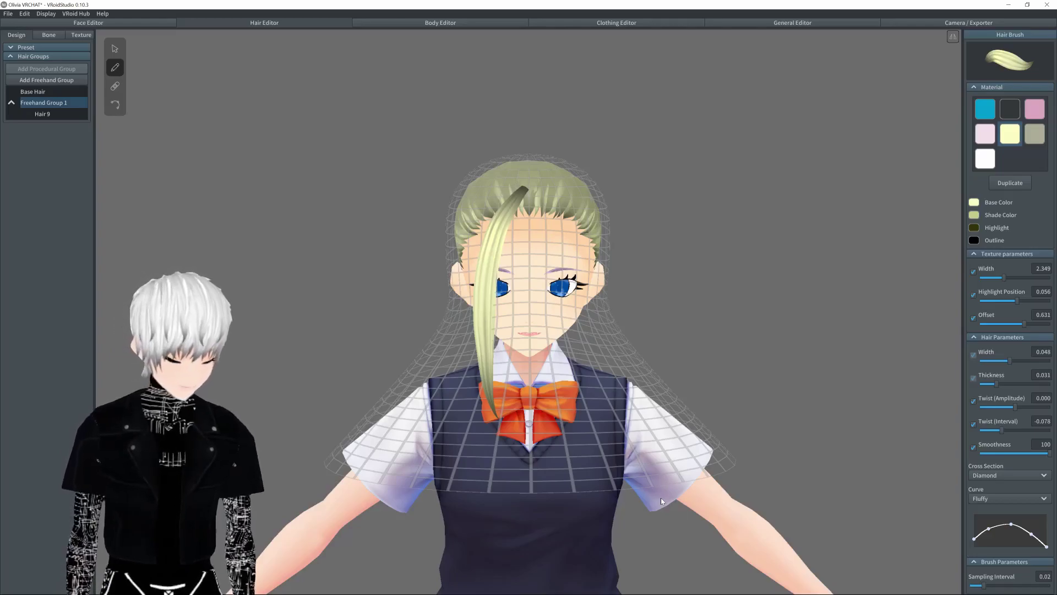
key(ctrl+z)
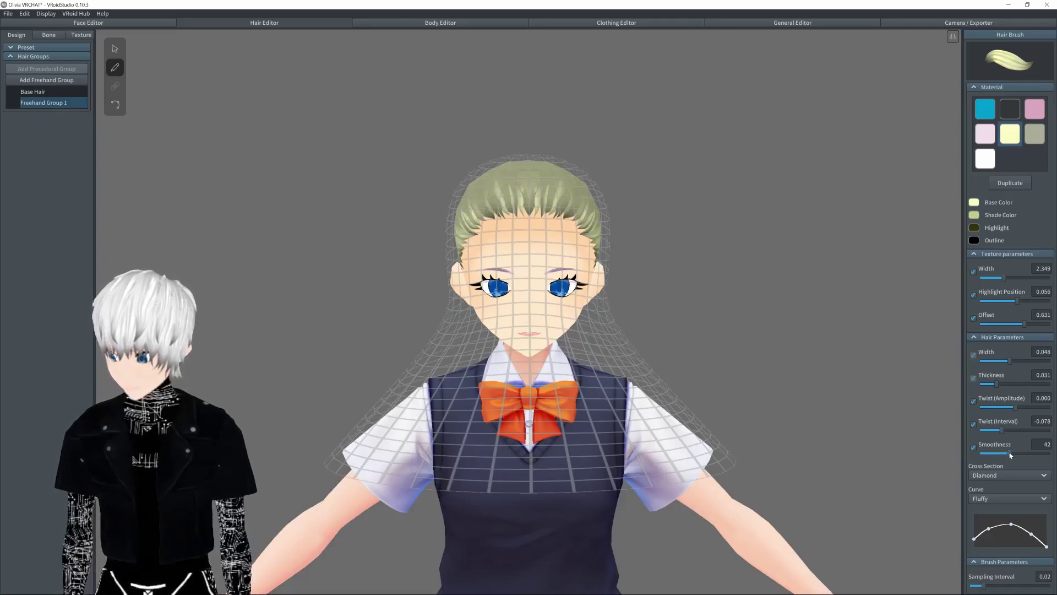
Lower the Smoothness to about 3, raise it to 52, and dismiss the USB device notification.
drag(999, 453, 978, 454)
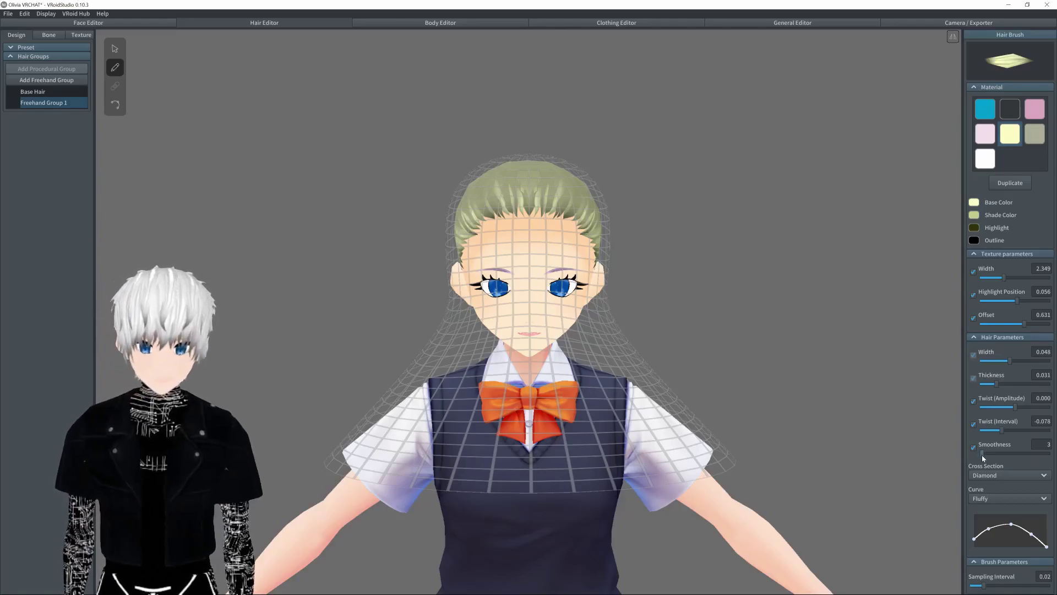
mouse_move(982, 453)
mouse_down()
mouse_move(1054, 453)
mouse_move(1018, 465)
mouse_up()
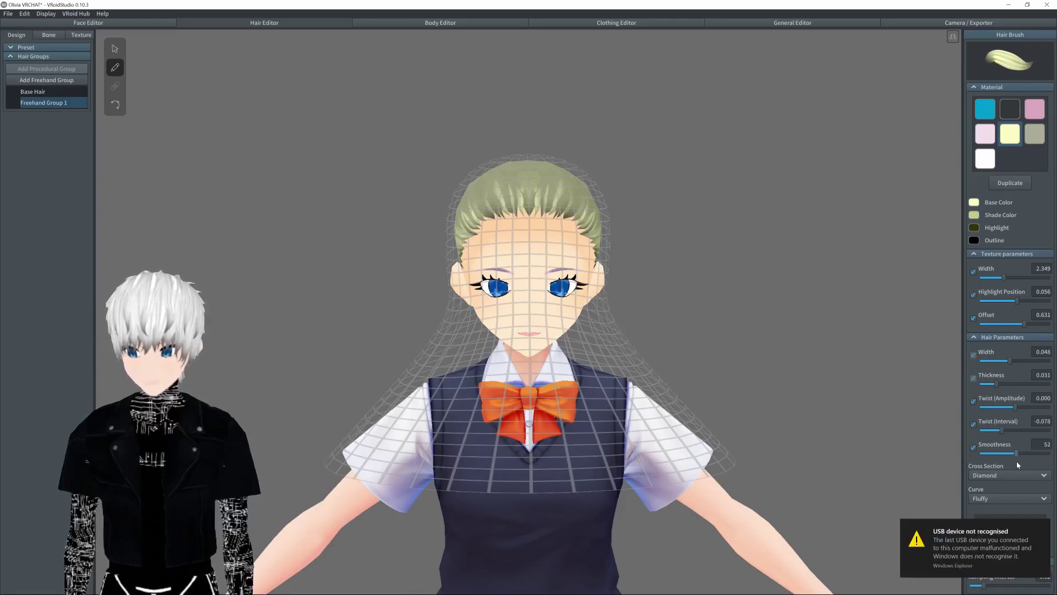
click(1042, 526)
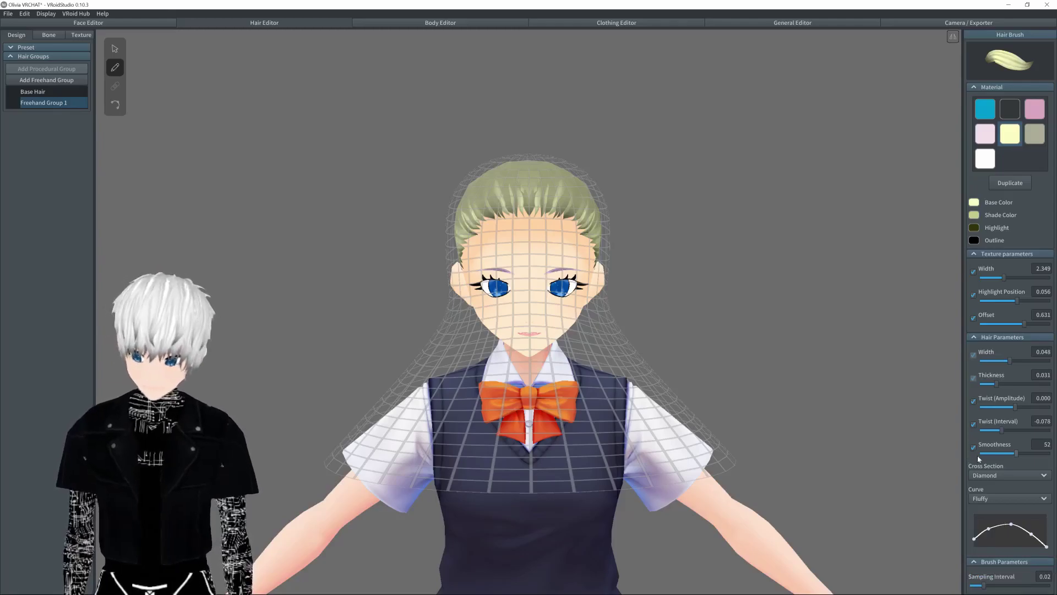
Try the Unfilled Triangle cross section for the hair brush and return it to Diamond.
click(994, 476)
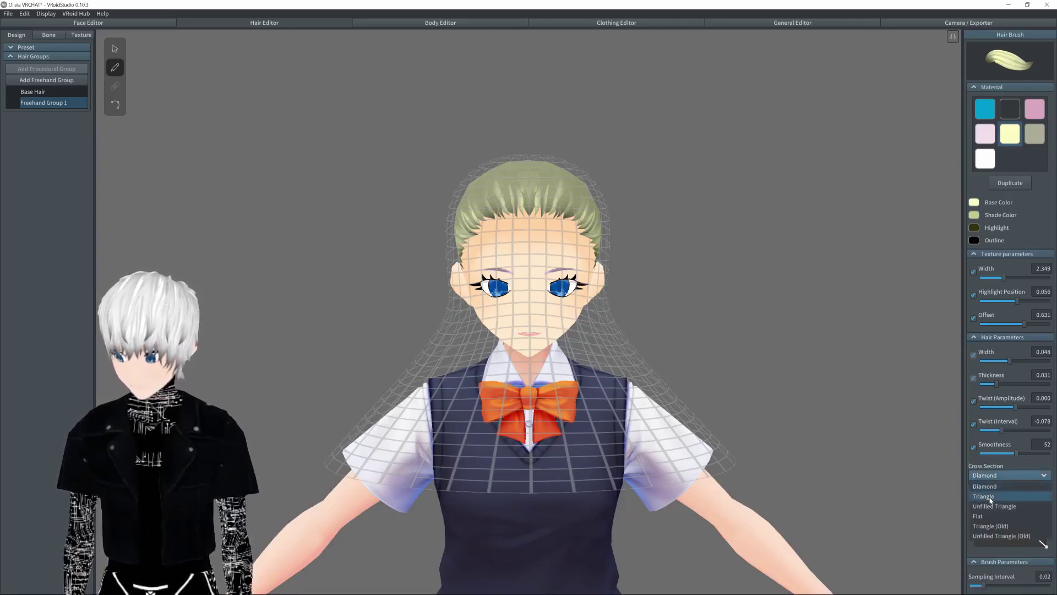
click(990, 488)
click(996, 476)
click(993, 501)
click(997, 475)
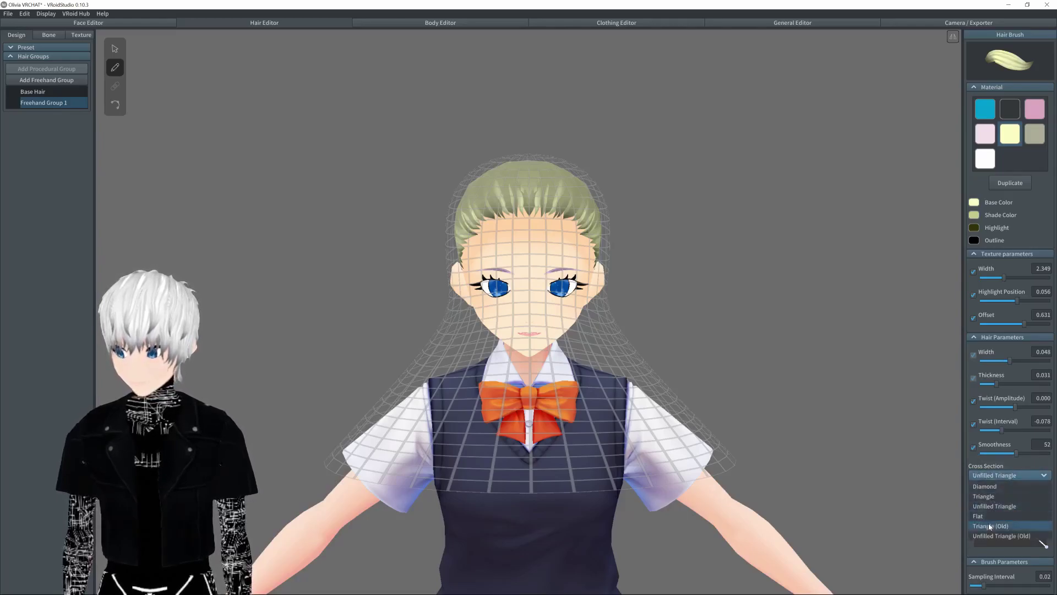
click(998, 476)
click(997, 476)
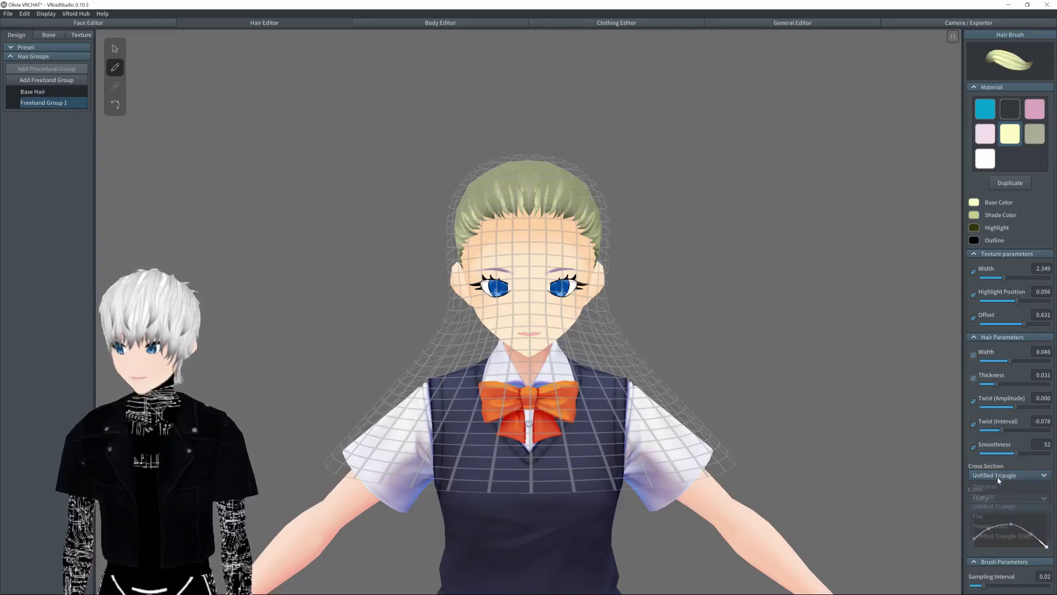
click(995, 489)
Preview the Straight, Squid and Ika-chan curve presets for the hair brush and return to Fluffy.
click(995, 498)
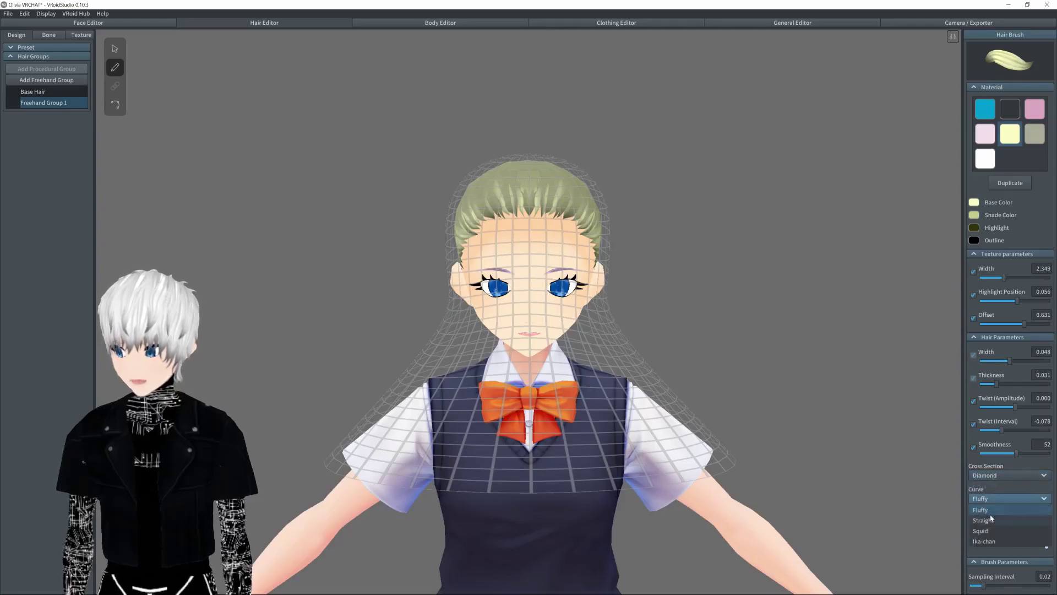
click(989, 521)
click(998, 499)
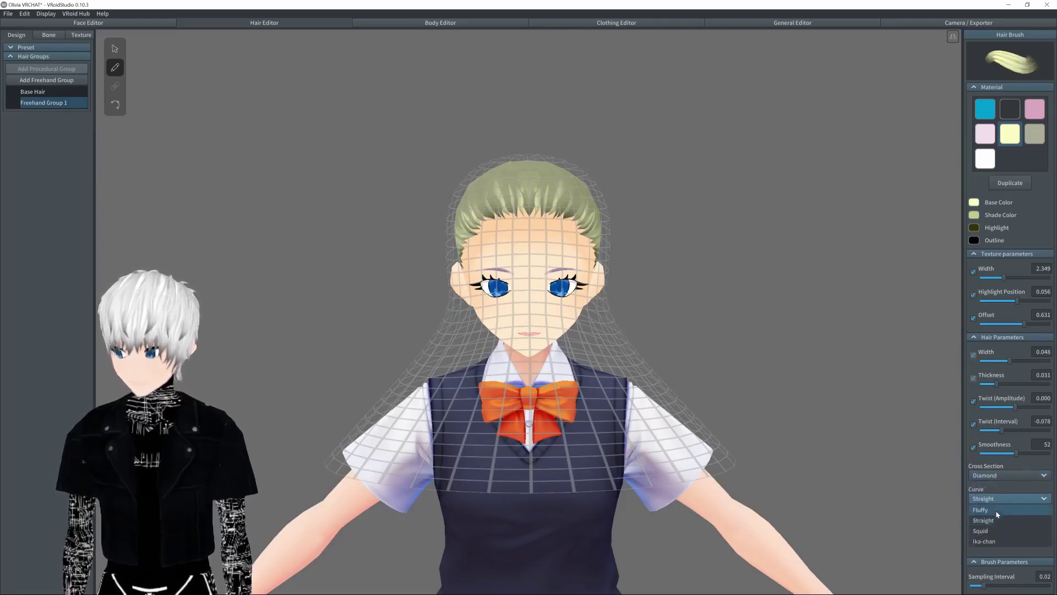
click(994, 511)
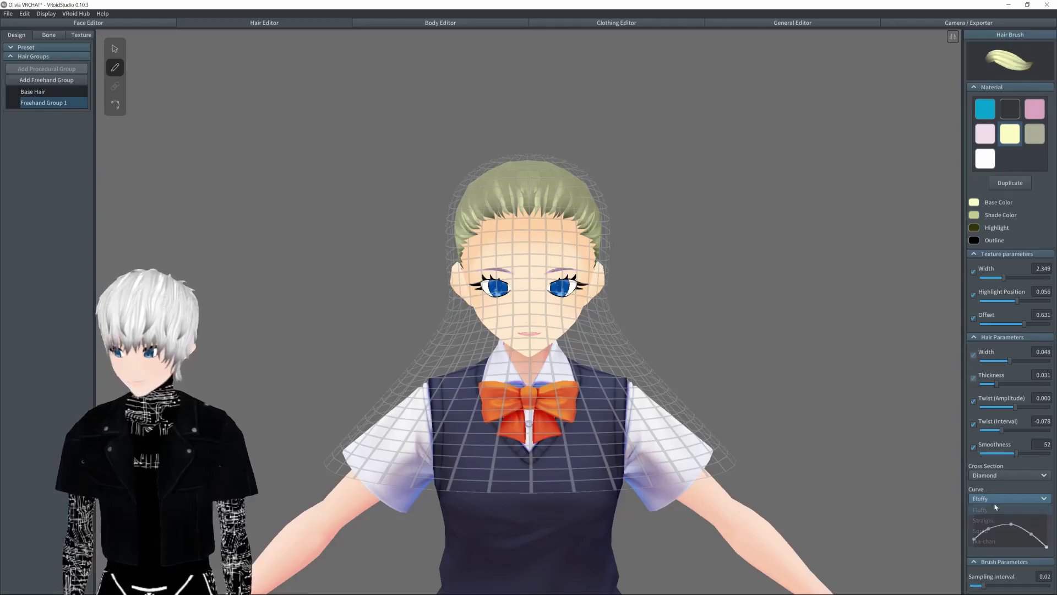
click(994, 499)
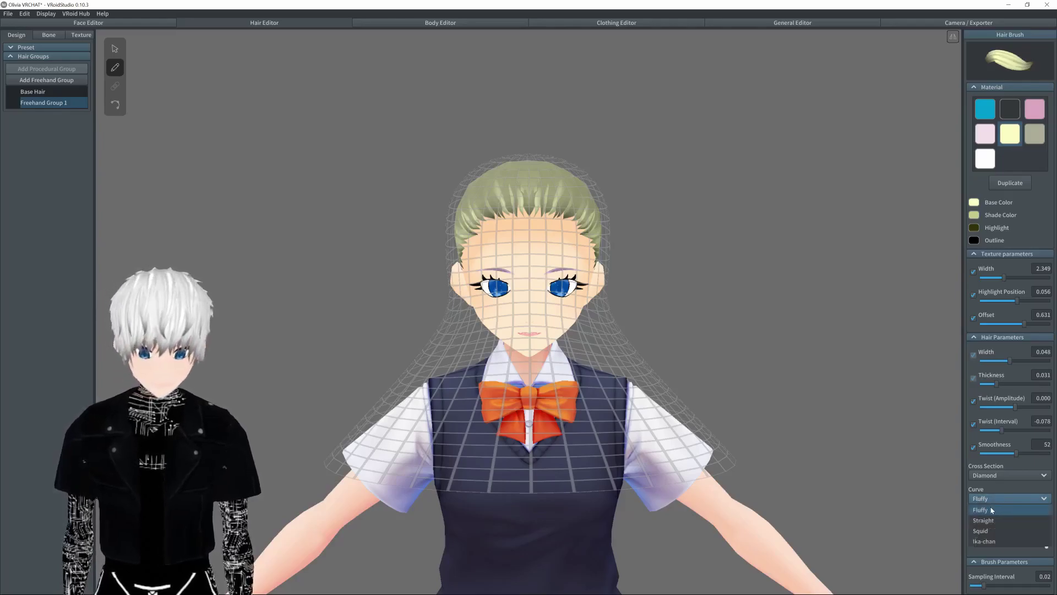
click(990, 530)
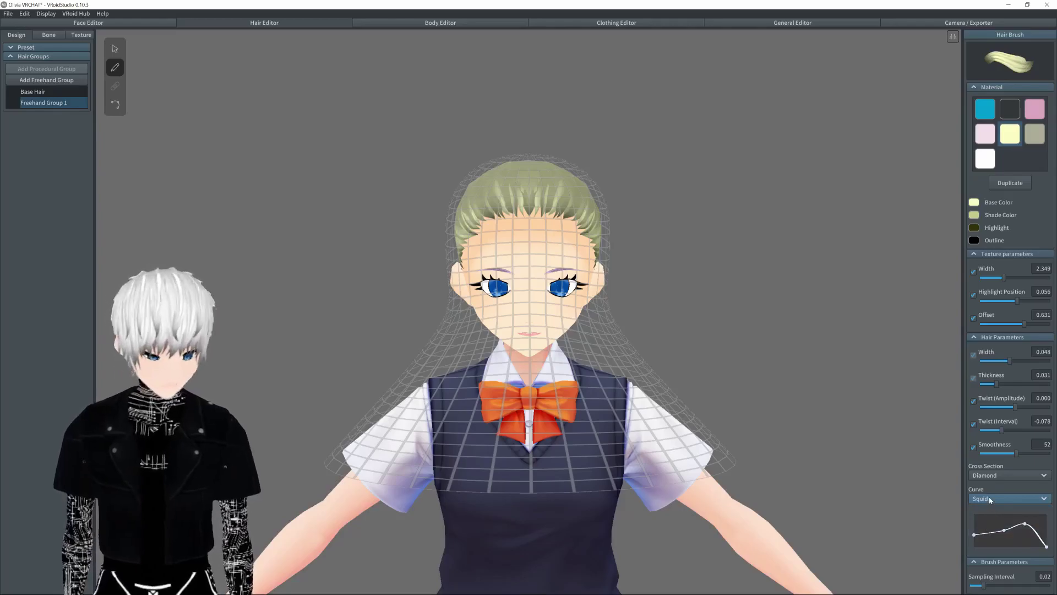
click(989, 499)
click(990, 507)
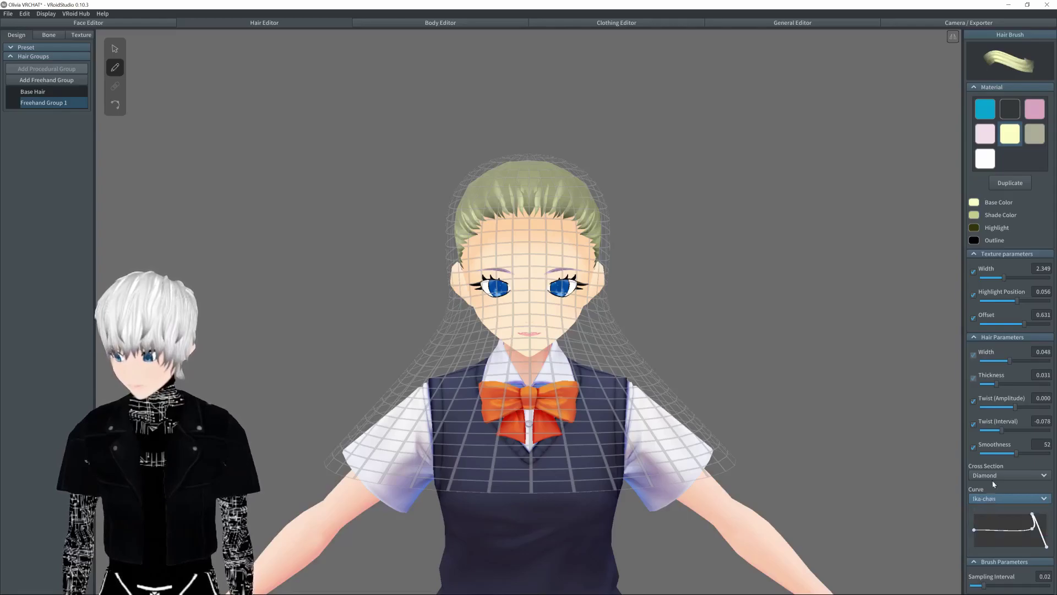
click(994, 498)
click(994, 509)
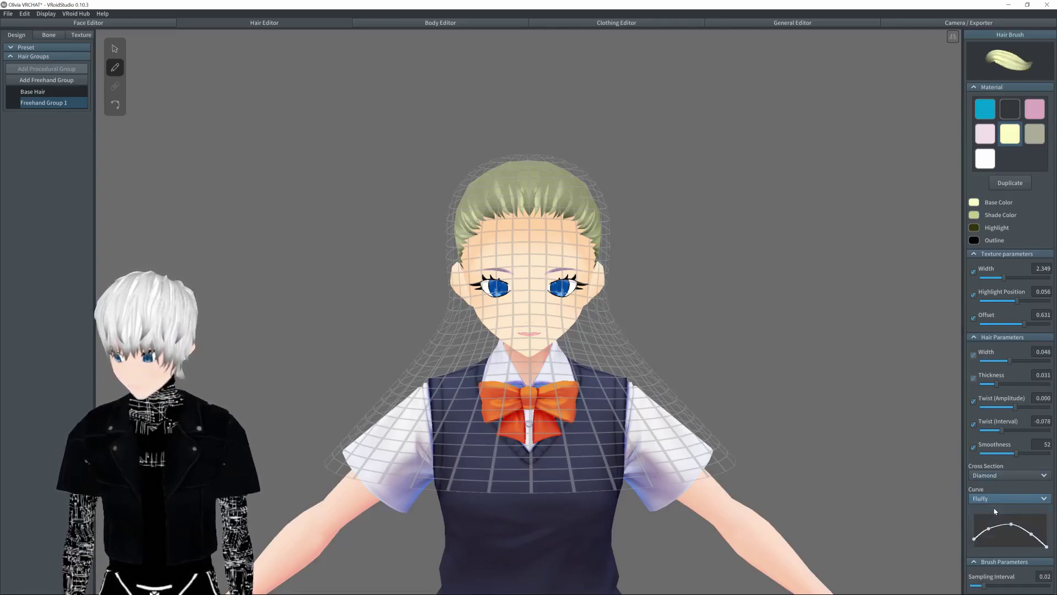
Draw trial strands from the front hairline with different curve presets, including Straight and Squid, undoing each strand.
click(997, 500)
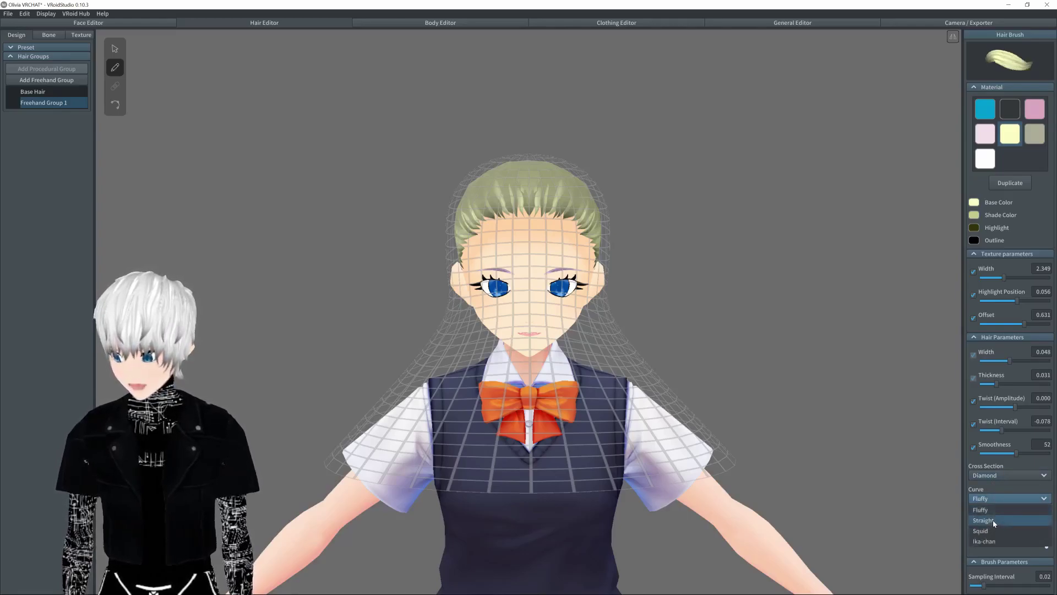
mouse_move(527, 177)
mouse_down()
mouse_move(567, 331)
mouse_move(567, 443)
mouse_up()
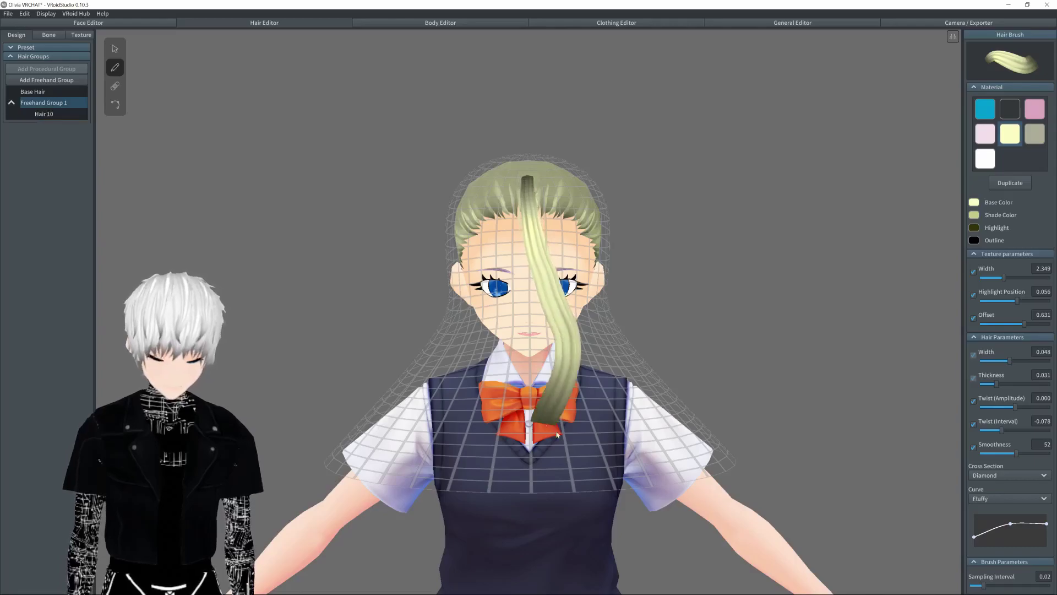
key(ctrl+z)
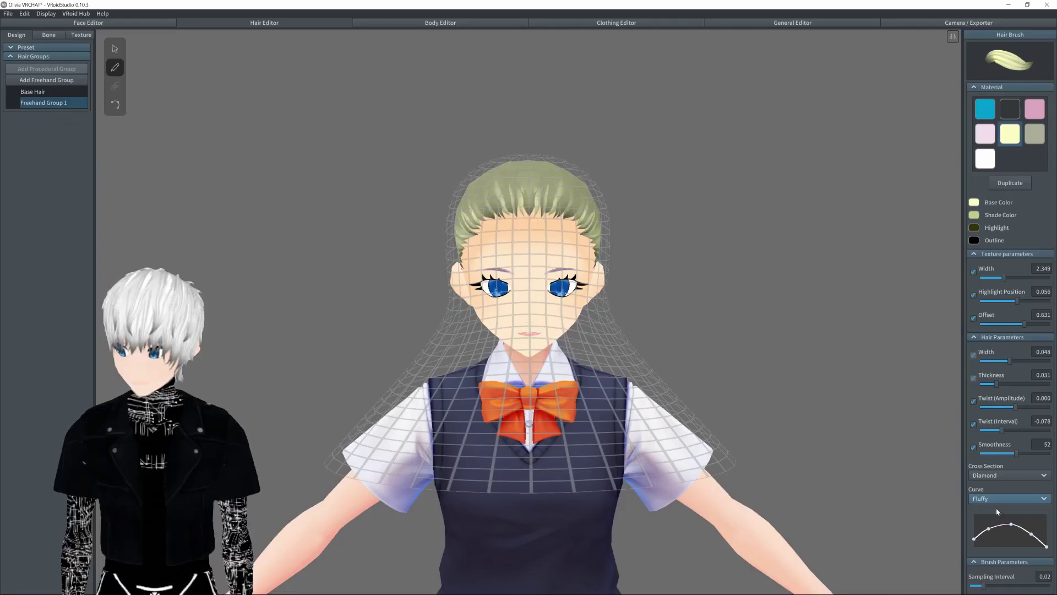
mouse_move(517, 181)
mouse_down()
mouse_move(493, 275)
mouse_move(559, 448)
mouse_up()
key(ctrl+z)
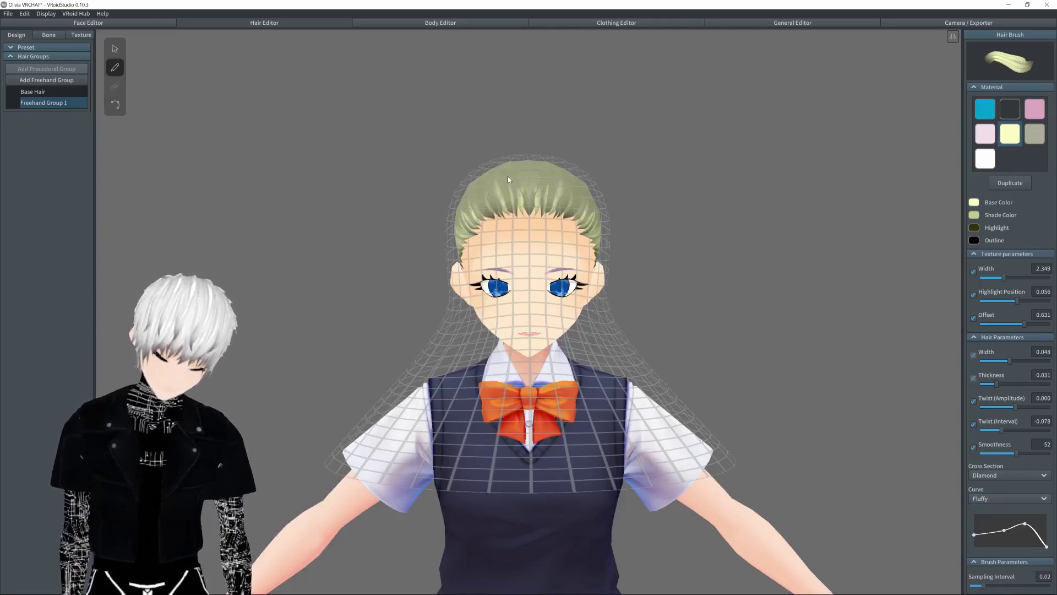
mouse_move(508, 189)
mouse_down()
mouse_move(489, 275)
mouse_move(484, 375)
mouse_move(503, 425)
mouse_up()
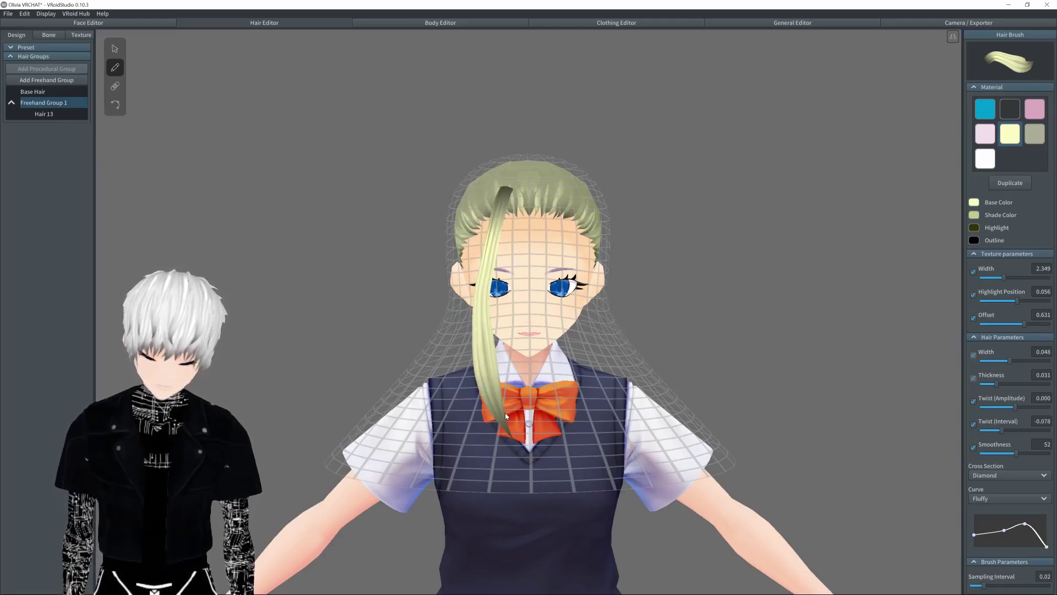
key(ctrl+z)
Set the hair brush's curve preset to Ika-chan.
click(999, 499)
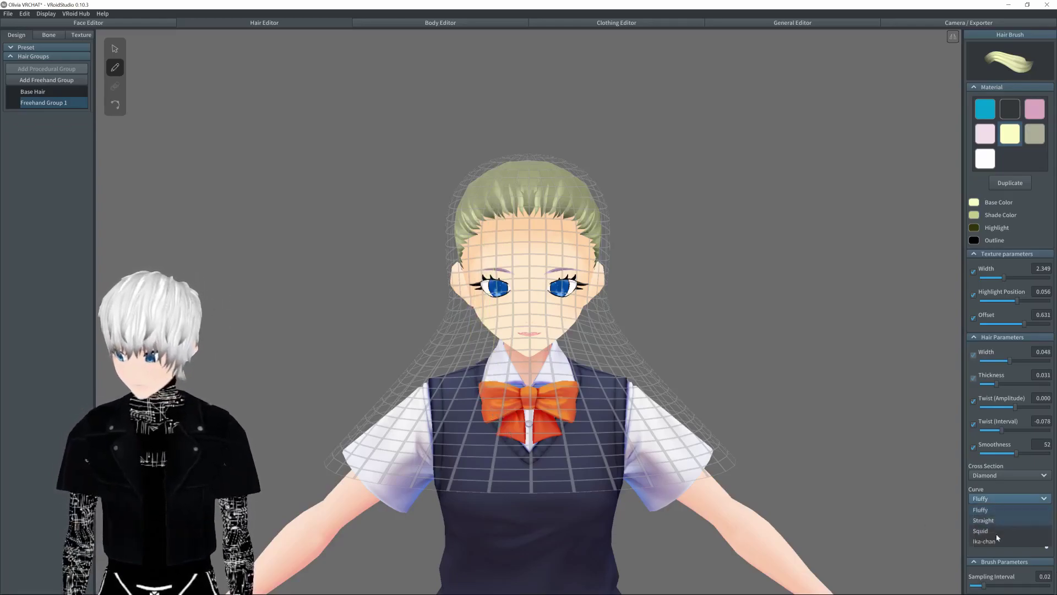
click(975, 533)
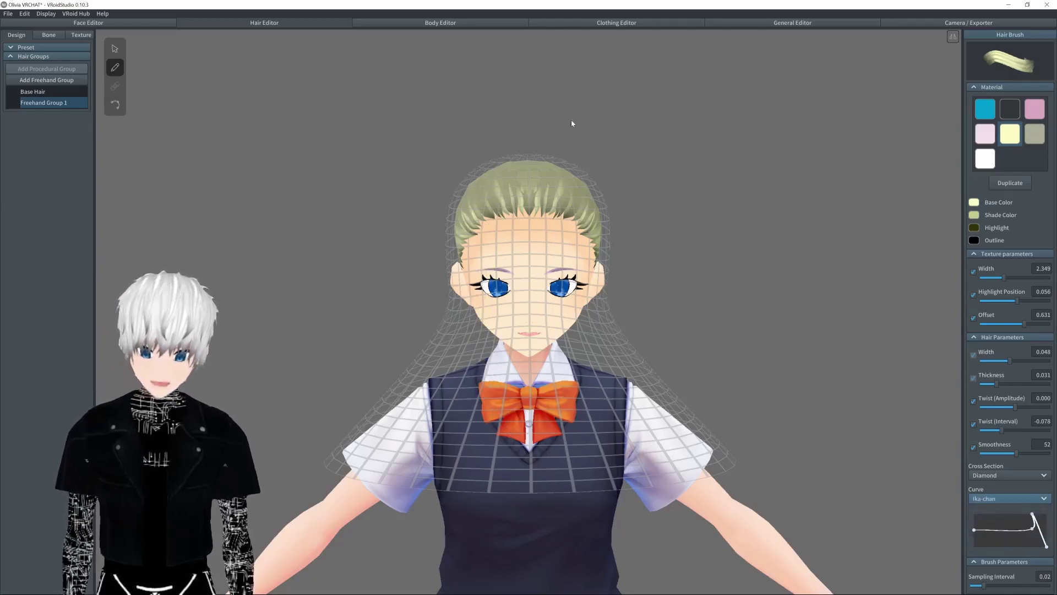
Draw and undo a trial strand with the Ika-chan curve, and reset the hair brush's curve preset to Fluffy.
drag(489, 202, 531, 443)
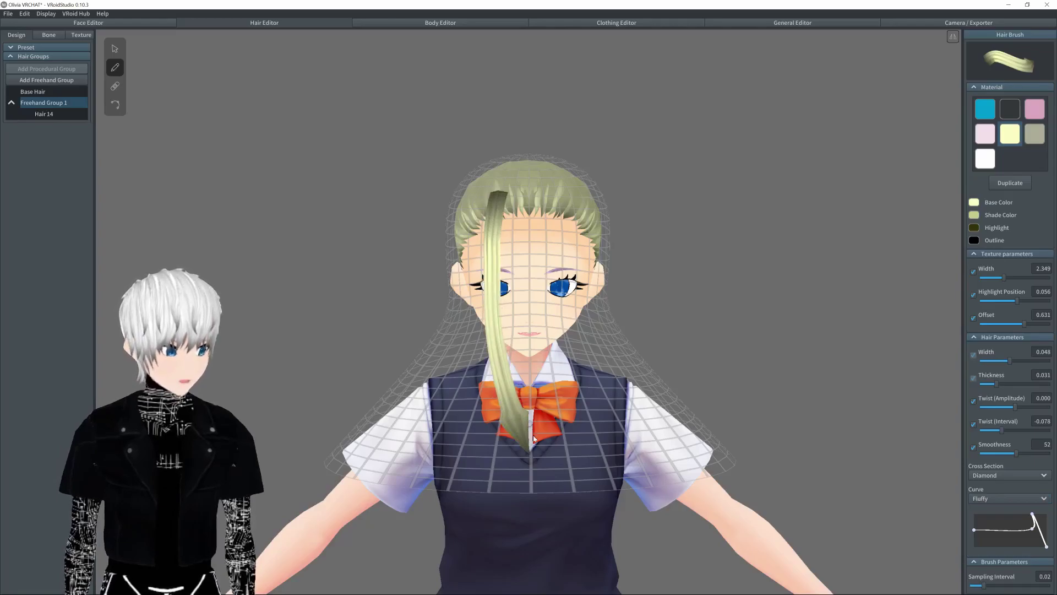
key(ctrl+z)
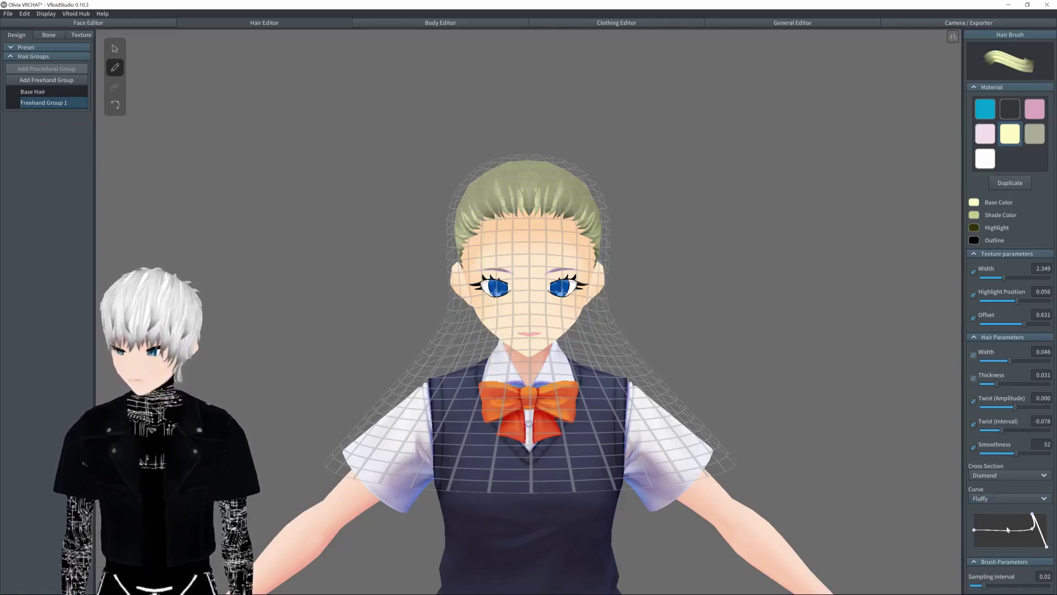
mouse_move(1028, 531)
mouse_down()
mouse_move(993, 534)
mouse_move(988, 522)
mouse_move(997, 525)
mouse_up()
click(999, 499)
click(996, 512)
click(998, 501)
click(996, 519)
click(998, 500)
click(998, 499)
click(991, 510)
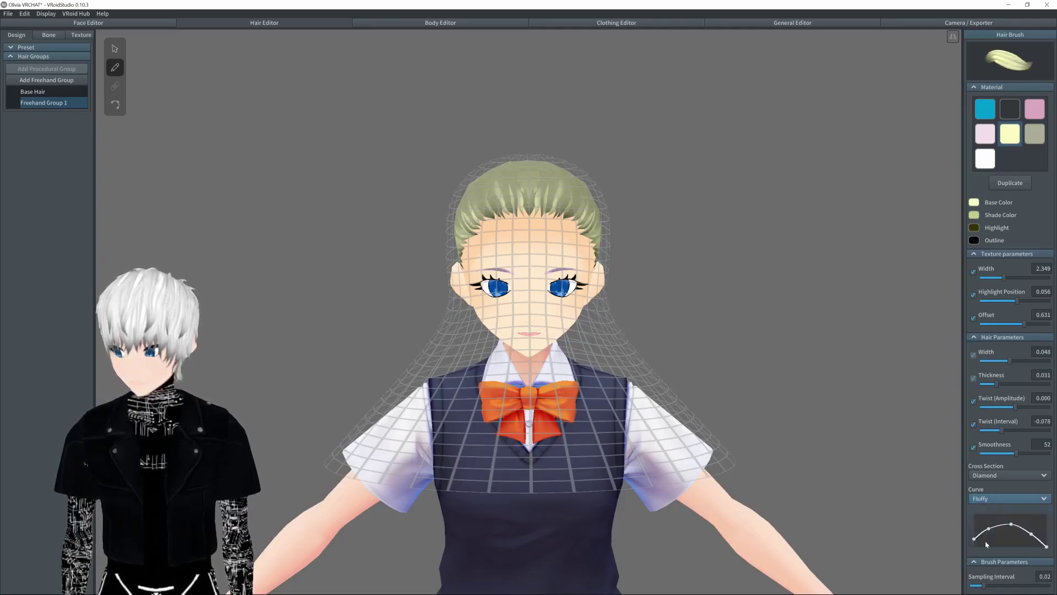
Pull all the points of the hair brush's curve down to the baseline, draw a trial strand and undo it.
mouse_move(989, 529)
mouse_down()
mouse_move(988, 546)
mouse_move(1024, 547)
mouse_move(1009, 546)
mouse_up()
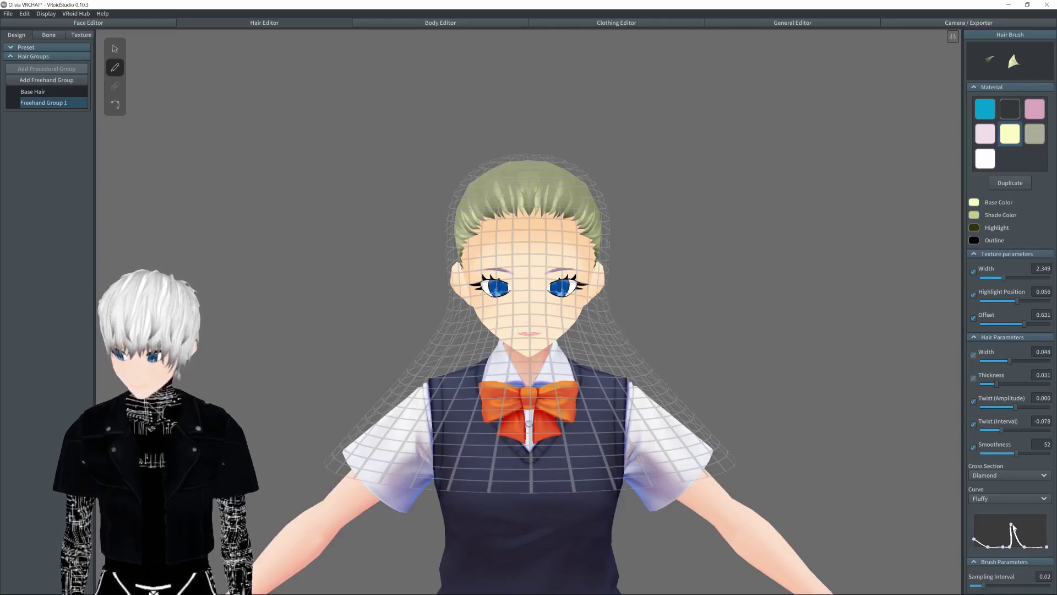
mouse_move(1012, 524)
mouse_down()
mouse_move(1015, 548)
mouse_move(978, 560)
mouse_up()
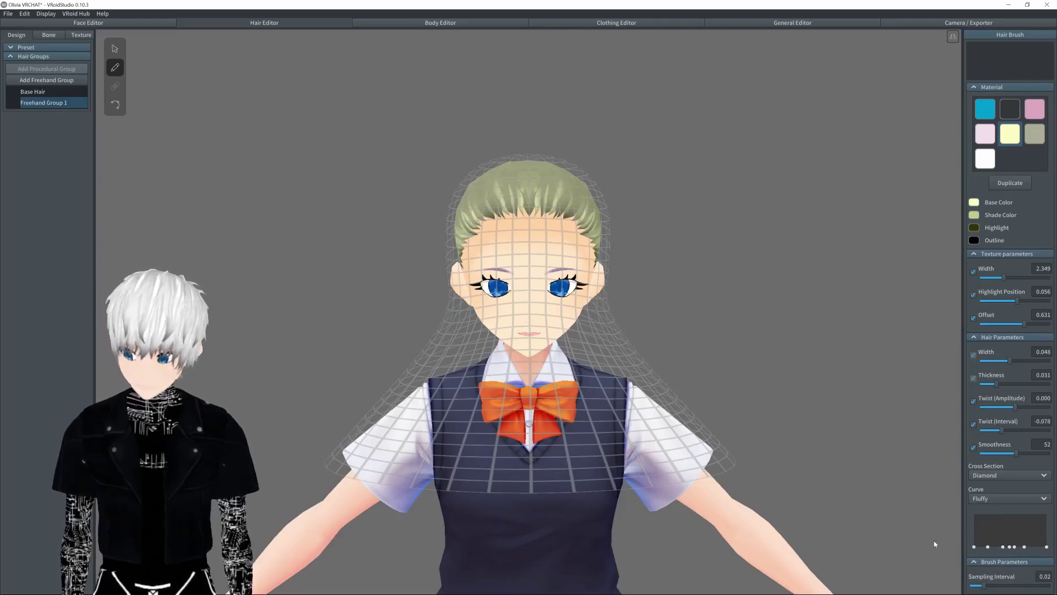
drag(520, 175, 517, 380)
key(ctrl+z)
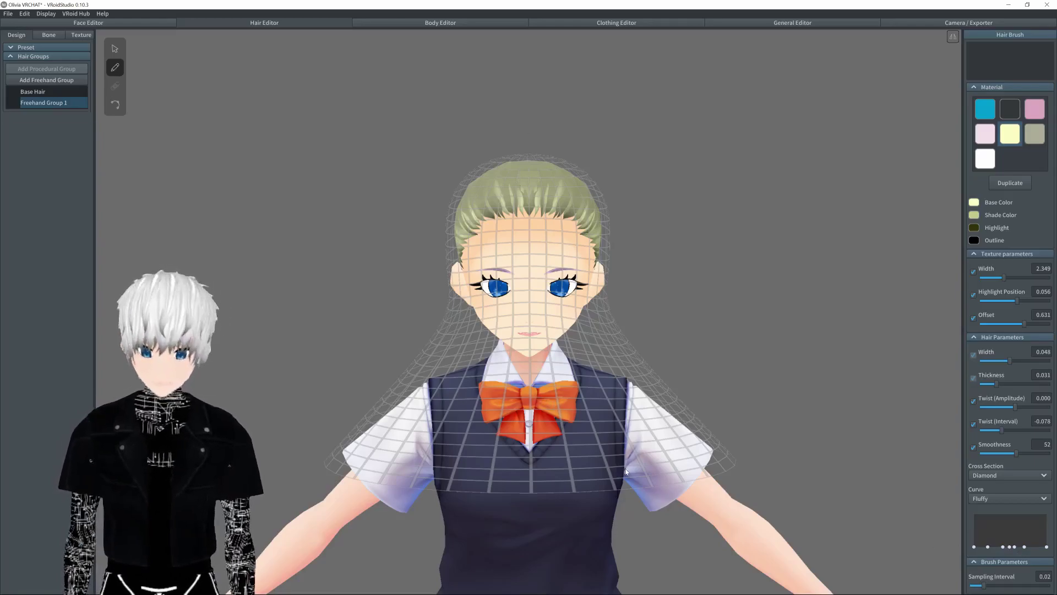
Raise one middle point of the brush curve into a narrow spike, and reset the curve to the Fluffy preset.
drag(1009, 547, 1004, 514)
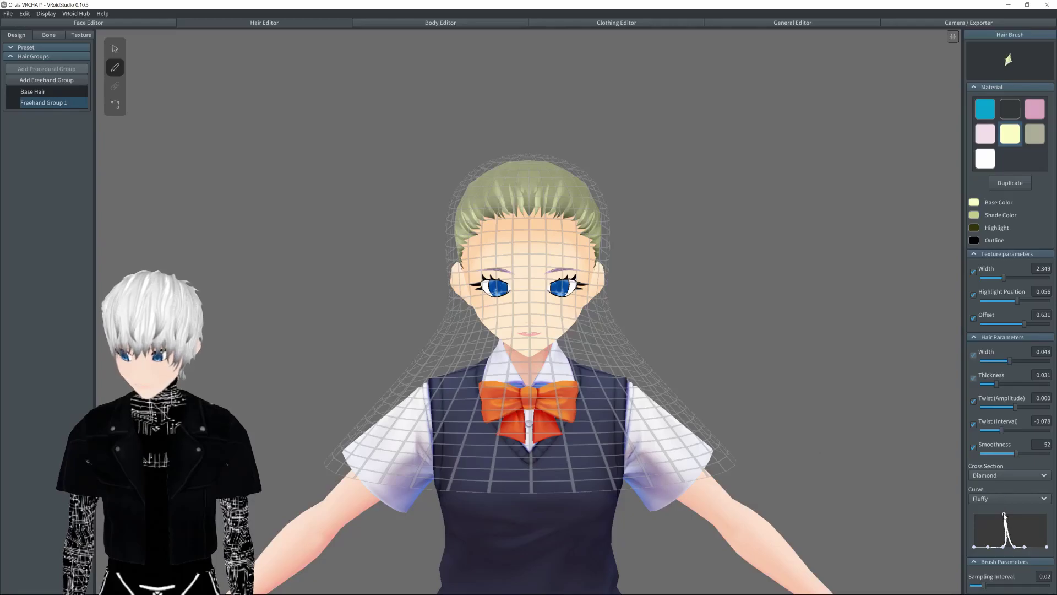
click(1006, 499)
click(1003, 512)
click(1005, 500)
click(999, 520)
click(1000, 501)
click(998, 512)
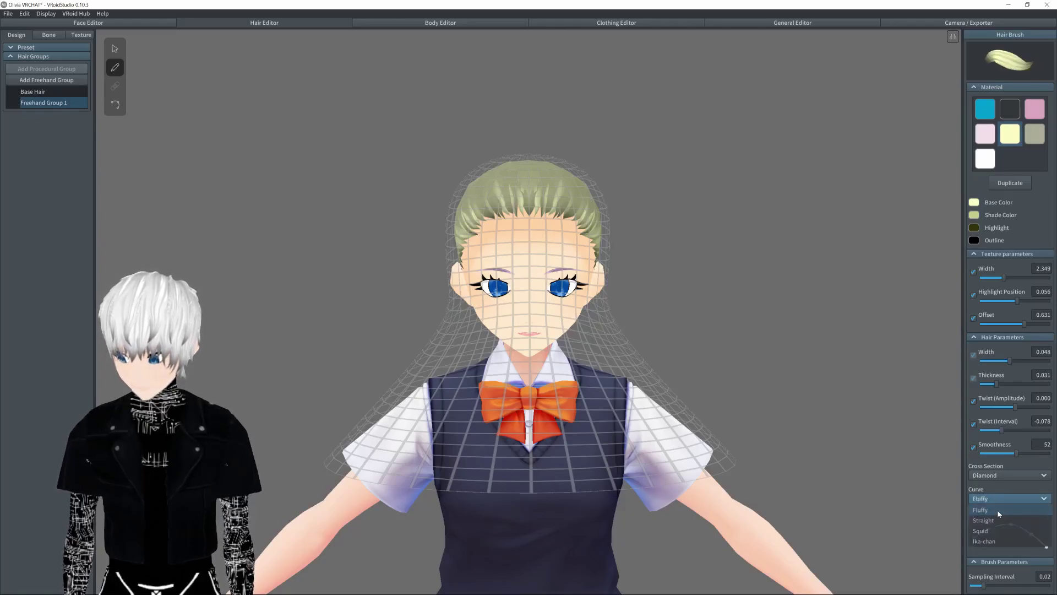
Raise the curve's points to the maximum, draw and undo a trial strand, and restore the Fluffy preset.
mouse_move(1011, 522)
mouse_down()
mouse_move(1011, 509)
mouse_move(1031, 511)
mouse_move(1040, 527)
mouse_up()
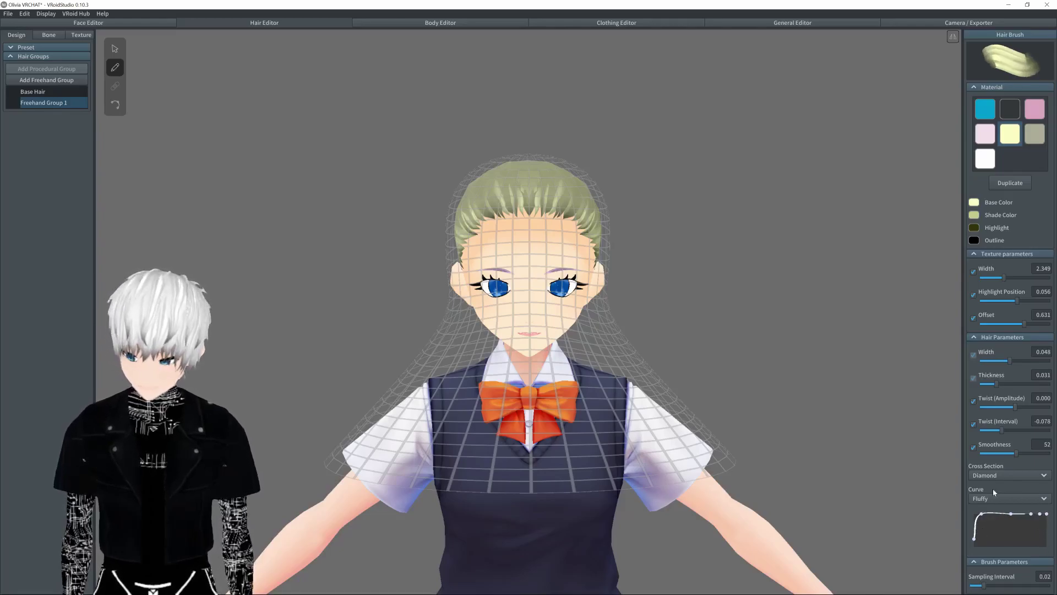
mouse_move(520, 181)
mouse_down()
mouse_move(476, 308)
mouse_move(532, 440)
mouse_up()
key(ctrl+z)
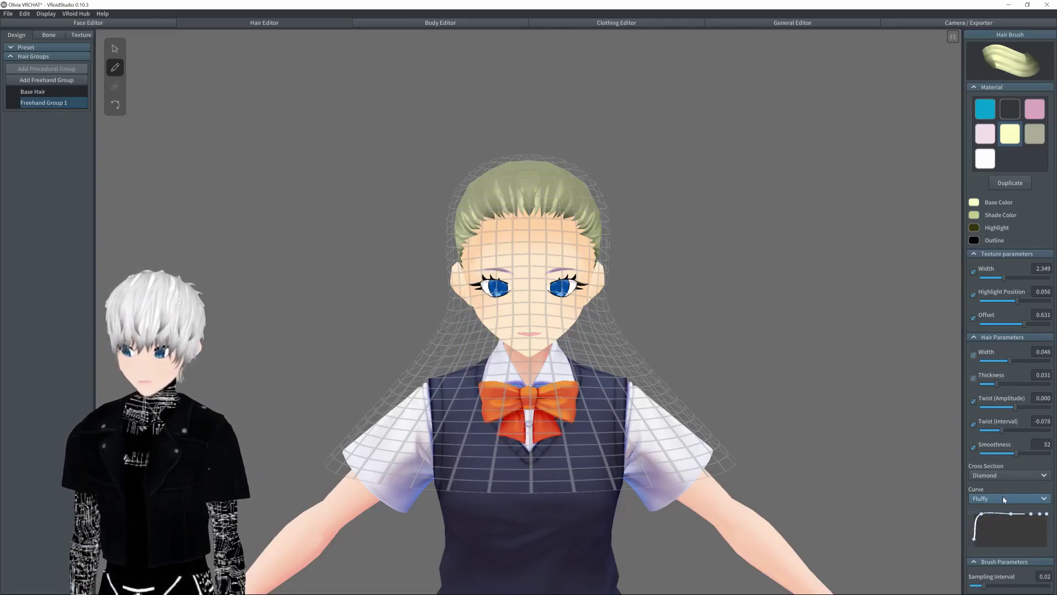
click(1012, 521)
click(1002, 512)
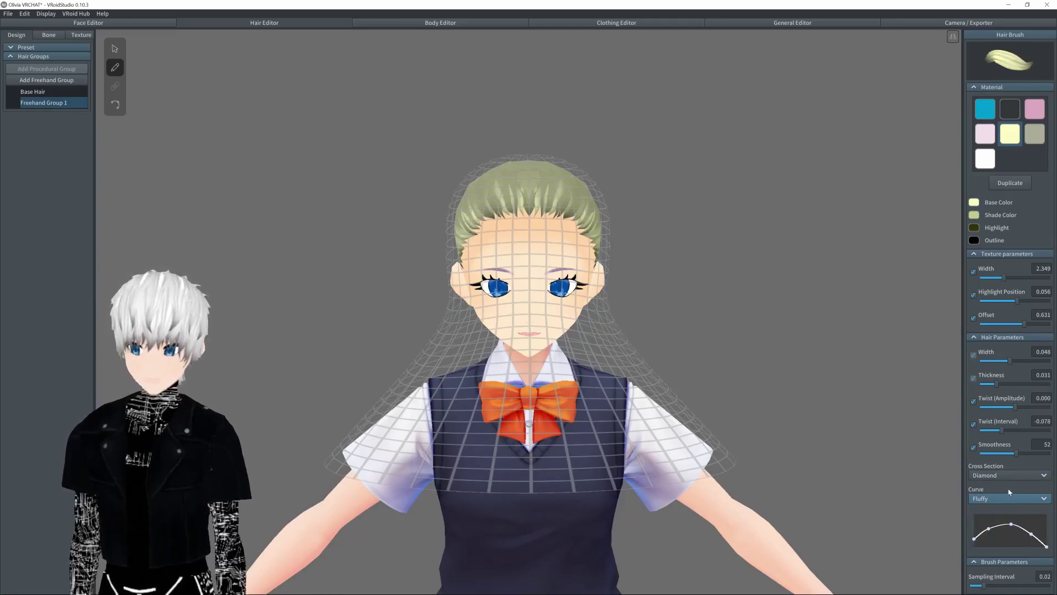
Set the hair brush's sampling interval to 0.03.
click(999, 586)
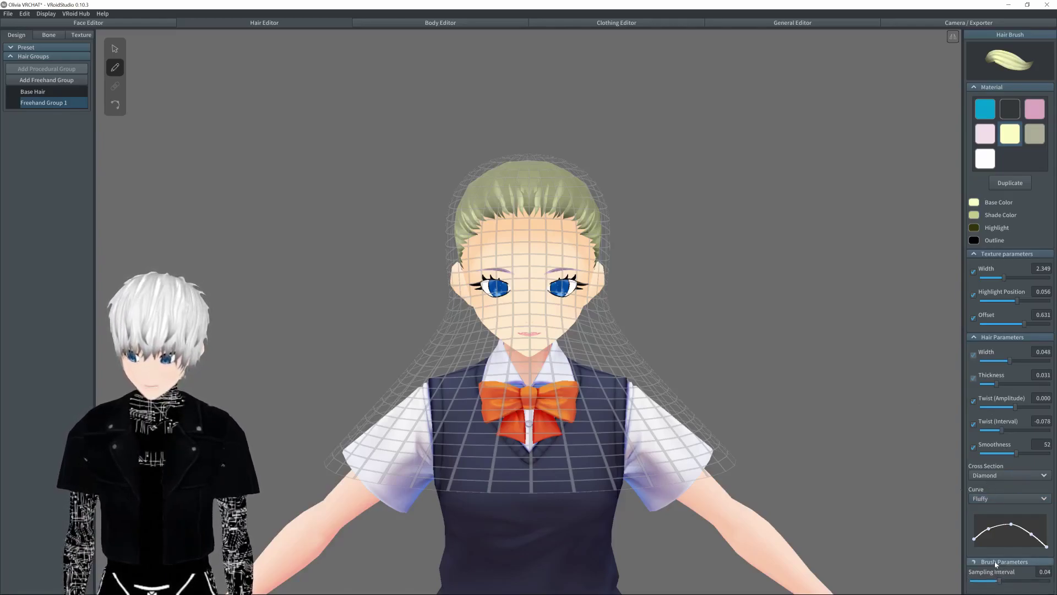
click(994, 585)
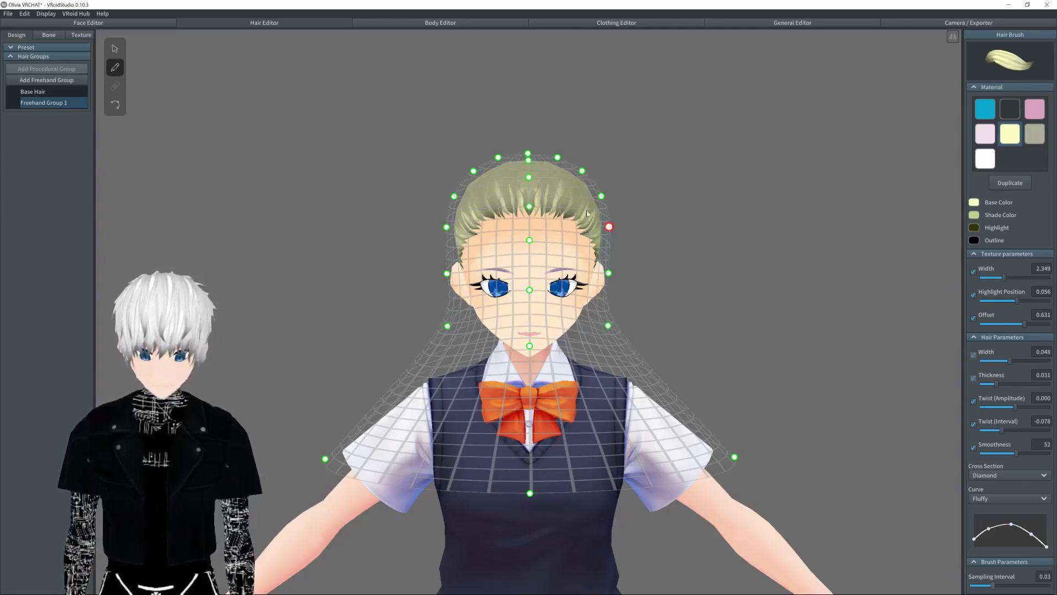
Pull the guide mesh's control points at the crown down closer to the scalp and check the fit from several sides.
right_drag(656, 150, 683, 150)
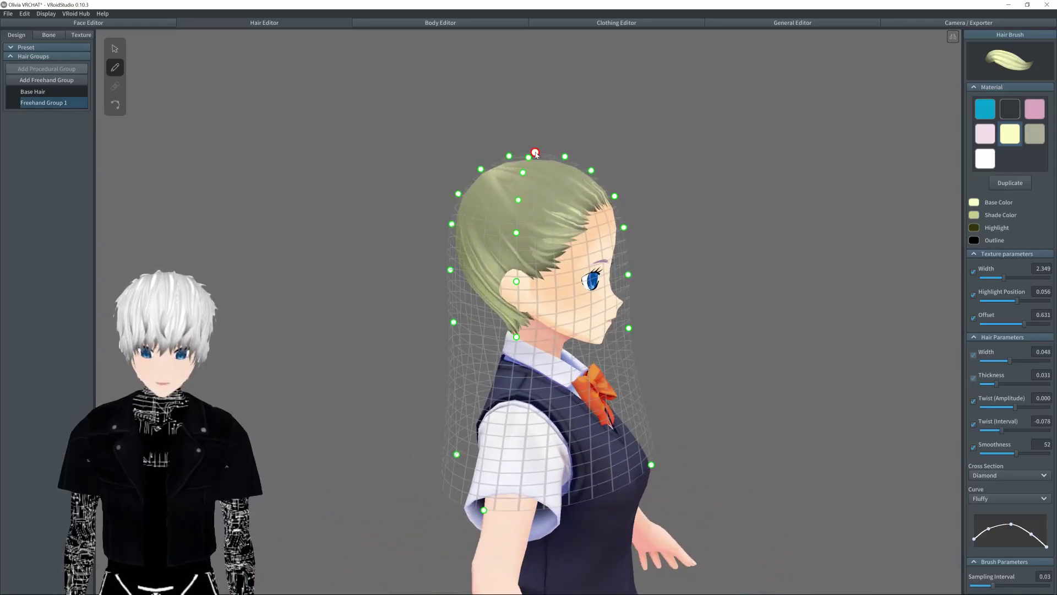
right_drag(534, 169, 587, 163)
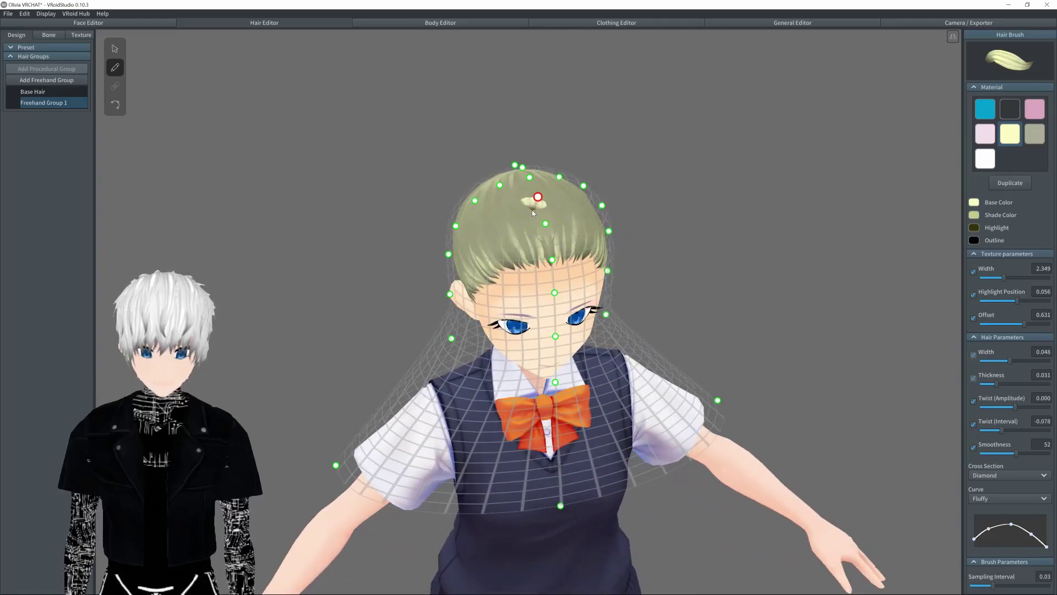
drag(532, 210, 532, 210)
click(115, 49)
right_drag(535, 152, 564, 150)
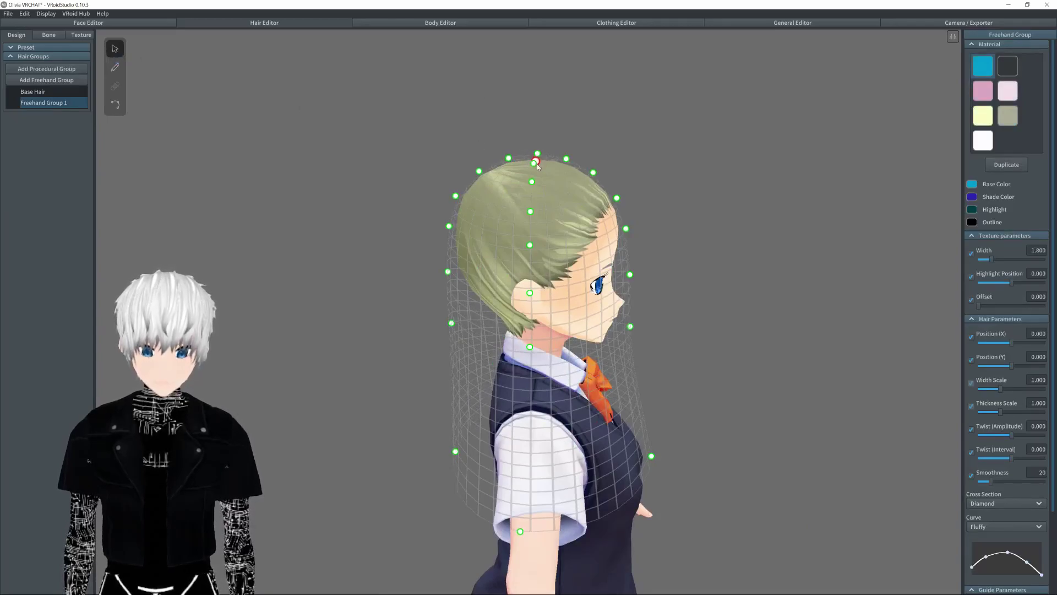
drag(564, 160, 563, 171)
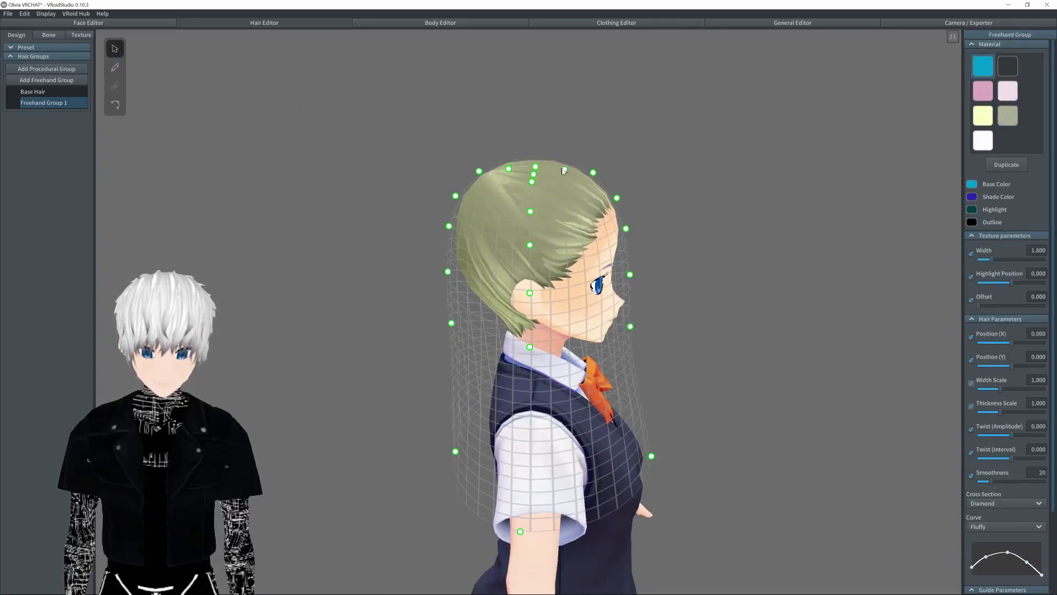
right_drag(578, 153, 547, 167)
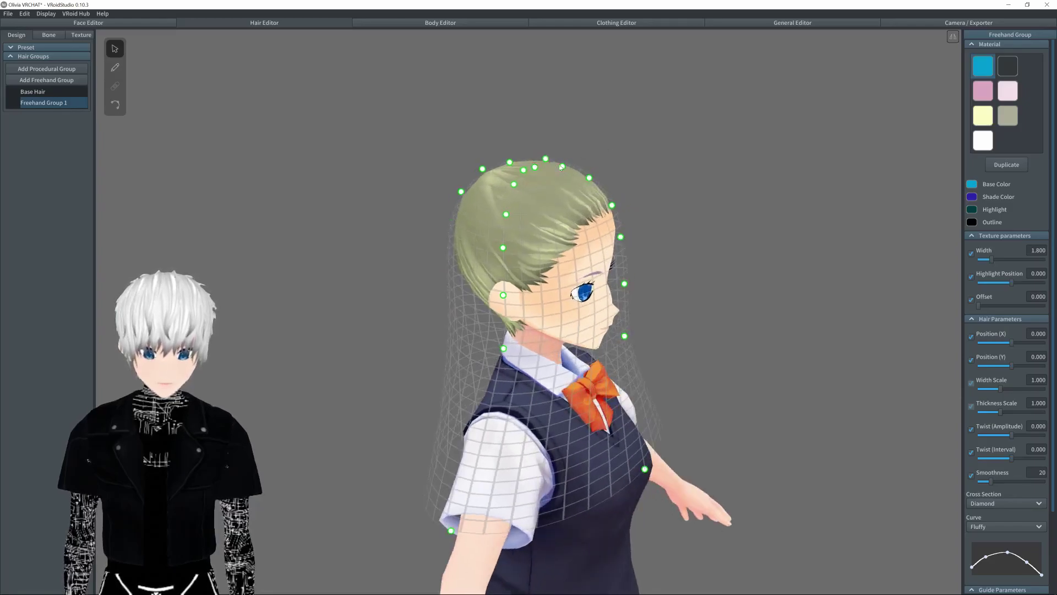
right_drag(562, 168, 536, 164)
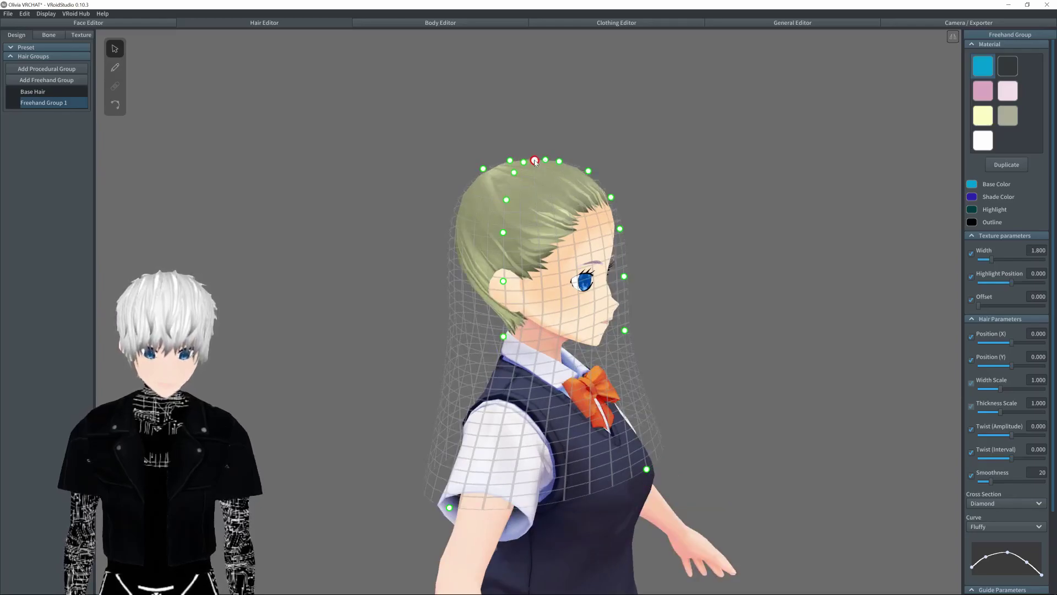
right_drag(544, 191, 592, 187)
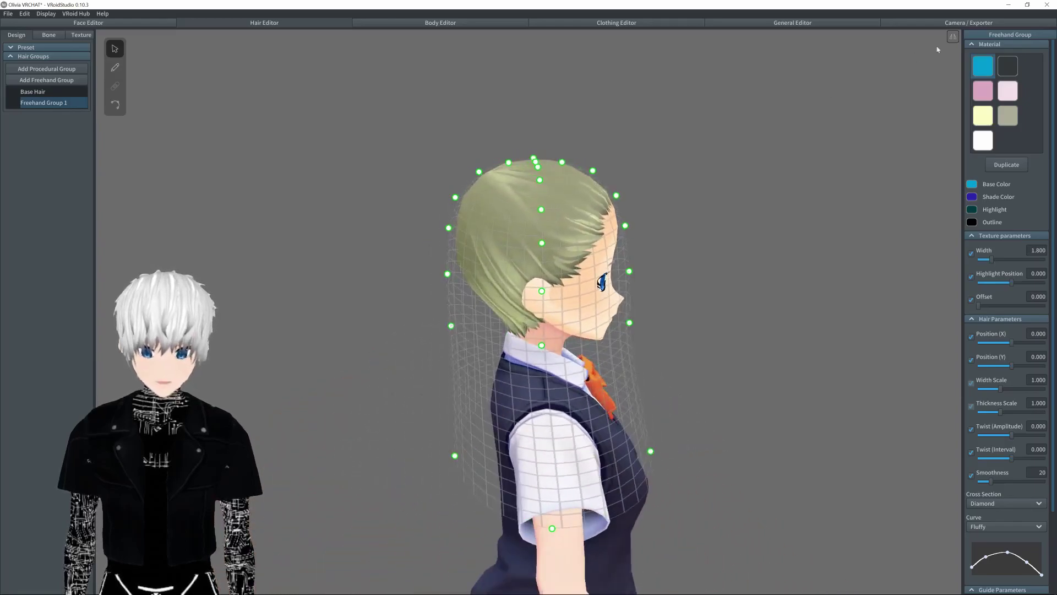
right_drag(719, 126, 715, 122)
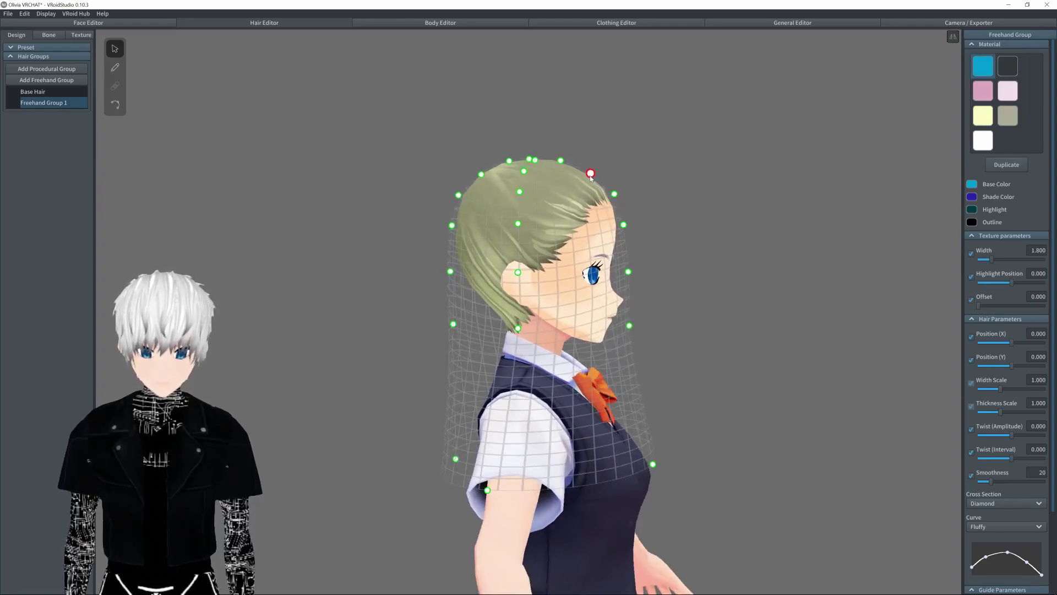
right_drag(601, 173, 635, 170)
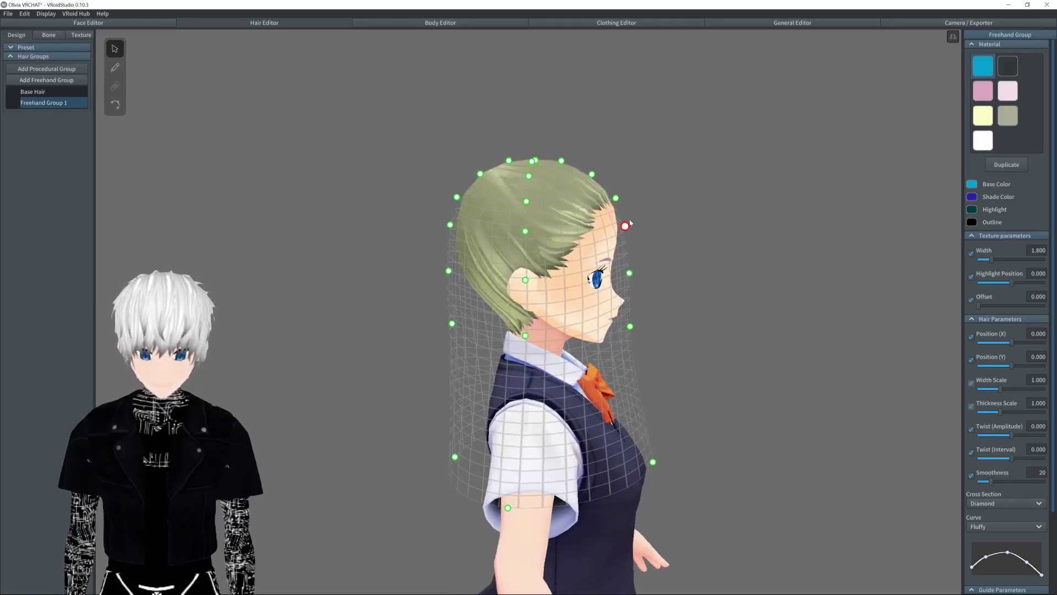
mouse_move(639, 210)
right_down()
mouse_move(626, 211)
mouse_move(656, 213)
right_up()
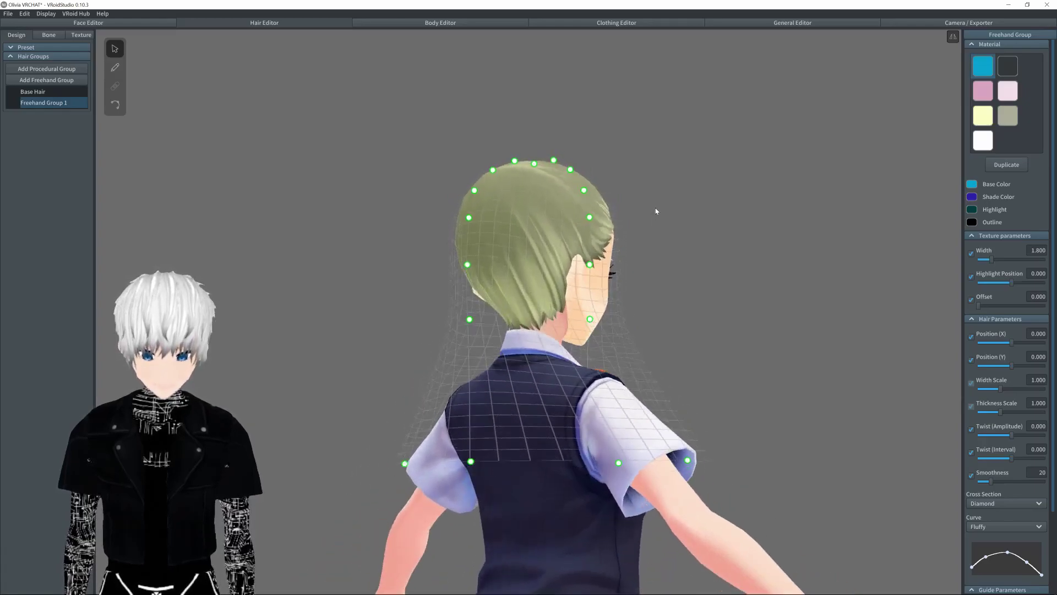
Return to the hair brush with texture width 2.238, hair width 0.072 and thickness 0.068, viewing the head from the side.
click(115, 67)
right_drag(458, 106, 565, 101)
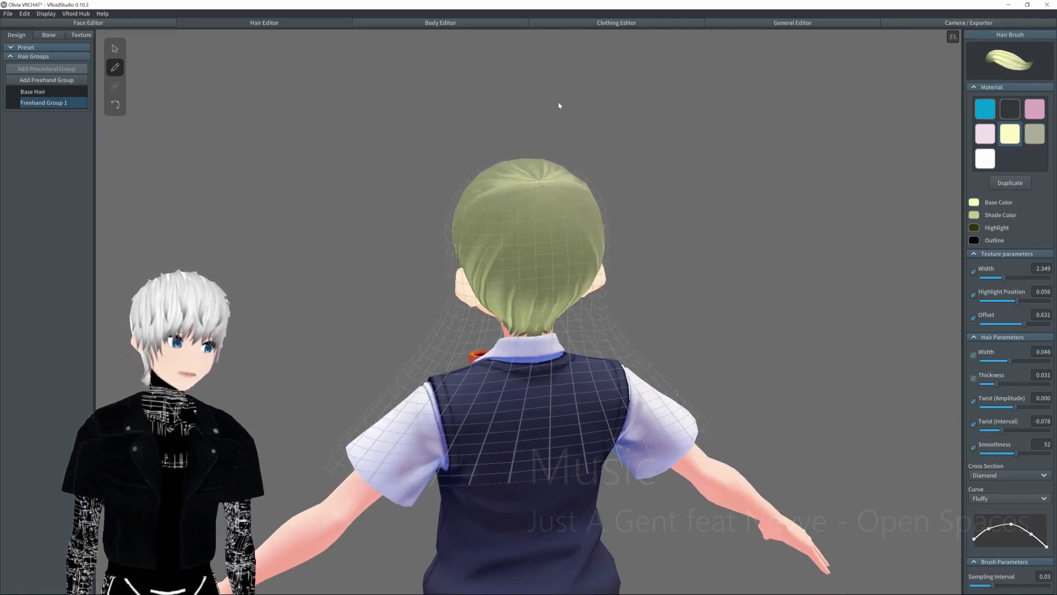
mouse_move(553, 105)
right_down()
mouse_move(609, 106)
mouse_move(487, 216)
right_up()
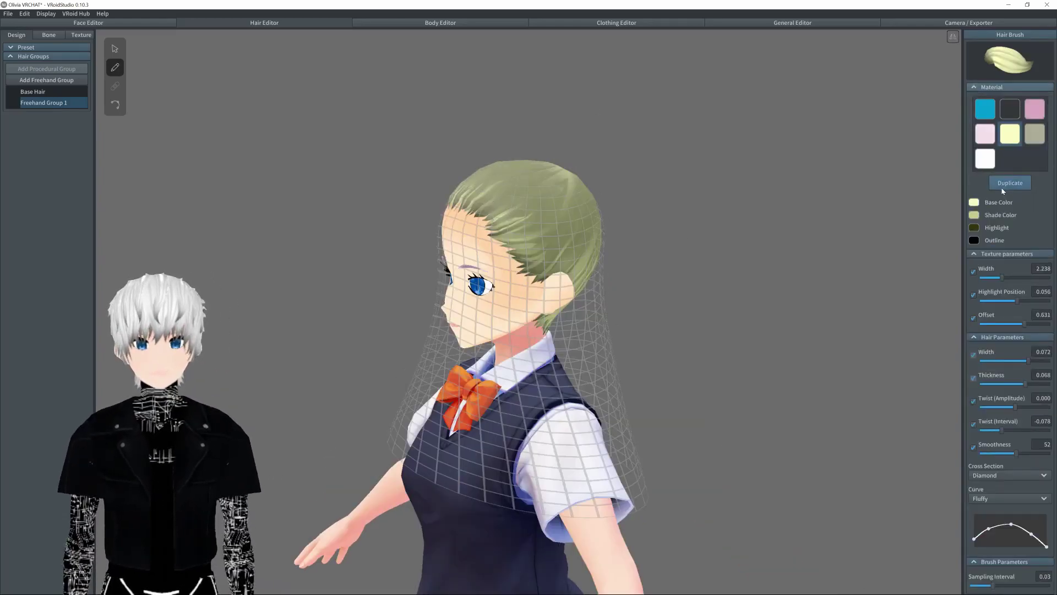
Choose the blue hair material for the brush and give it a light blue base, muted teal shade and near-white highlight.
click(985, 112)
click(974, 202)
drag(934, 234, 908, 243)
click(974, 215)
click(935, 221)
click(986, 116)
click(974, 228)
click(935, 234)
Lighten the blue material's base color to a very pale icy blue.
click(974, 202)
click(889, 245)
click(827, 196)
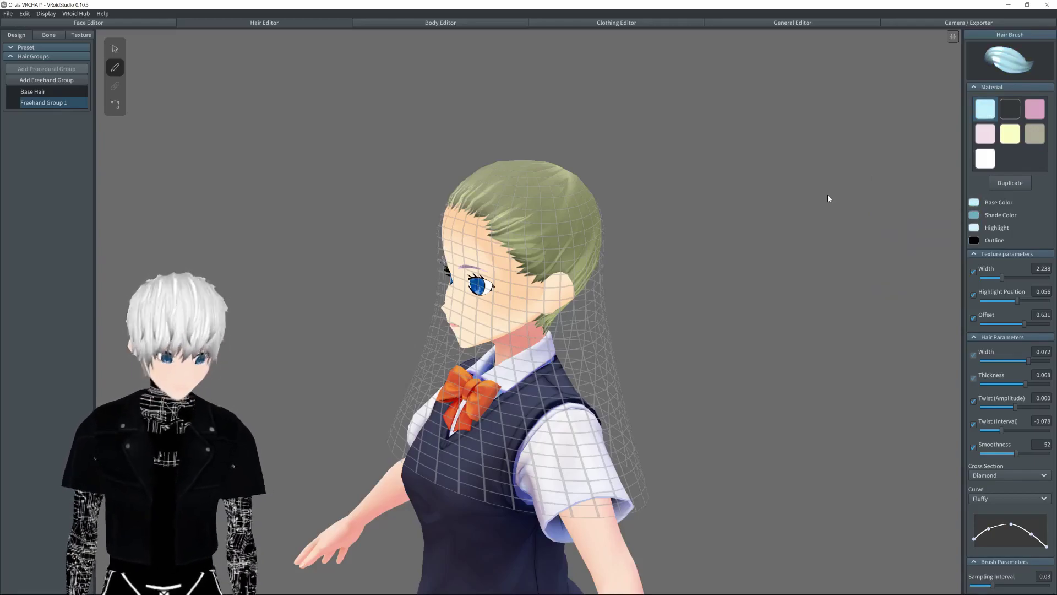
click(974, 202)
click(892, 219)
click(892, 175)
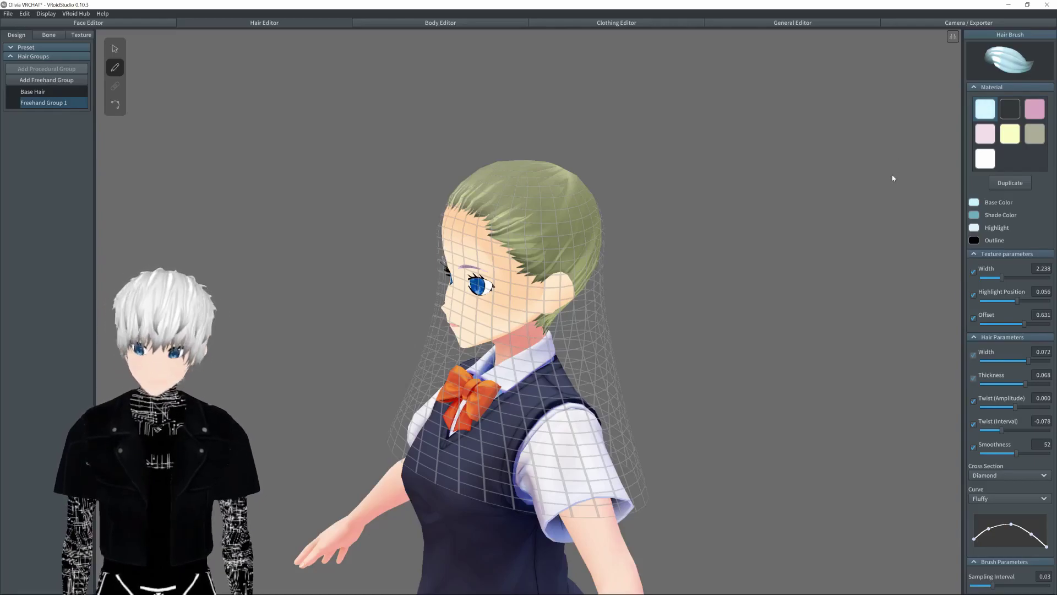
Draw trial strands down from the side hairline, including one with the Straight curve preset, and undo each.
mouse_move(494, 215)
mouse_down()
mouse_move(534, 315)
mouse_move(552, 444)
mouse_move(510, 373)
mouse_move(503, 432)
mouse_move(531, 396)
mouse_move(521, 423)
mouse_up()
key(ctrl+z)
key(ctrl+z)
key(ctrl+z)
click(1010, 498)
click(998, 510)
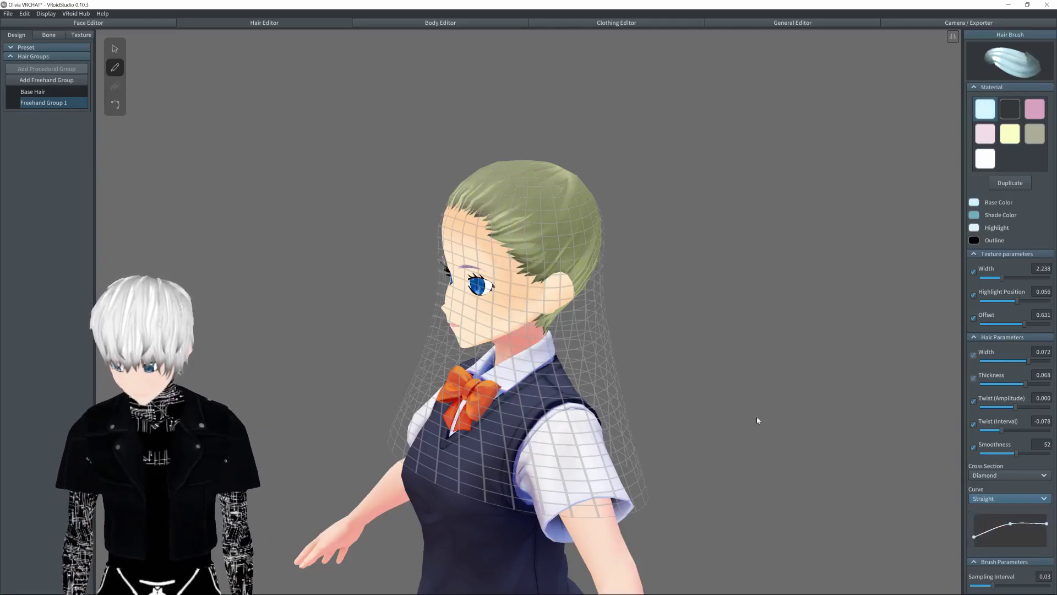
drag(1015, 407, 1018, 408)
drag(505, 220, 497, 440)
key(ctrl+z)
Return the brush's curve preset to Fluffy and set the twist to amplitude 0.000 and interval -0.095.
click(1003, 499)
click(1001, 503)
click(1001, 430)
click(1015, 407)
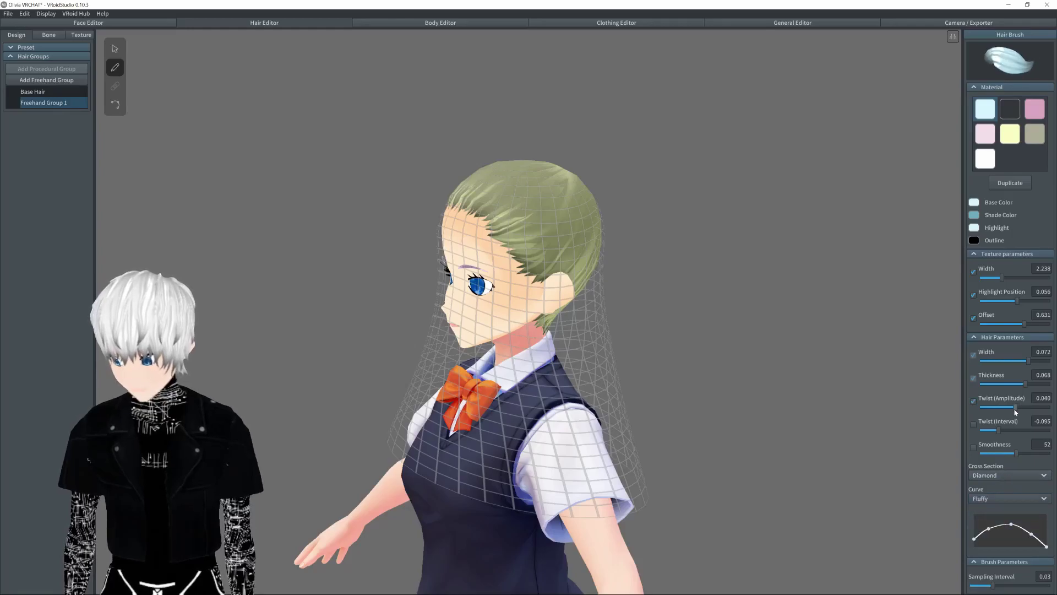
Try several long blue strands from the front side hairline to the chest, undoing all but one.
drag(524, 251, 495, 491)
key(ctrl+z)
mouse_move(500, 214)
mouse_down()
mouse_move(482, 419)
mouse_move(456, 485)
mouse_up()
mouse_move(507, 210)
mouse_down()
mouse_move(534, 416)
mouse_move(513, 480)
mouse_up()
drag(520, 416, 490, 470)
key(ctrl+z)
key(ctrl+z)
mouse_move(504, 212)
mouse_down()
mouse_move(523, 480)
mouse_move(542, 431)
mouse_move(529, 477)
mouse_up()
key(ctrl+z)
key(ctrl+z)
right_drag(531, 215, 526, 216)
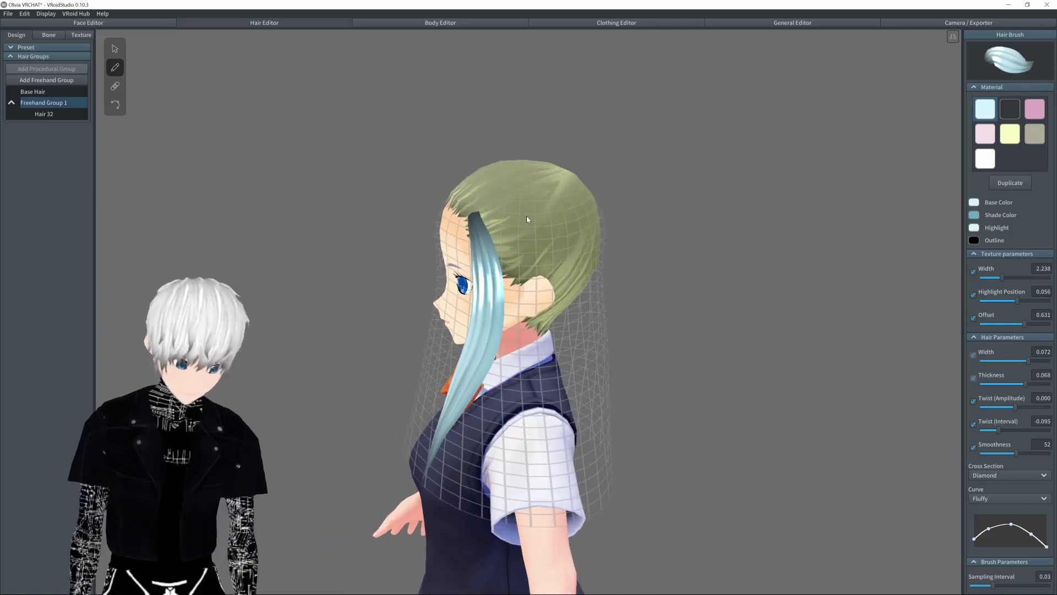
Draw more long strands beside the first one along the temple, and undo all the side strands.
drag(483, 209, 468, 475)
mouse_move(488, 203)
mouse_down()
mouse_move(507, 457)
mouse_move(494, 474)
mouse_up()
key(ctrl+z)
mouse_move(494, 199)
mouse_down()
mouse_move(535, 474)
mouse_move(521, 472)
mouse_up()
key(ctrl+z)
key(ctrl+z)
key(ctrl+z)
key(ctrl+z)
key(ctrl+z)
Draw five long overlapping blue strands from the side hairline above the ear down to the chest and upper arm, redrawing unsuitable ones.
mouse_move(478, 220)
mouse_down()
mouse_move(500, 363)
mouse_move(444, 472)
mouse_move(469, 479)
mouse_up()
key(ctrl+z)
mouse_move(495, 213)
mouse_down()
mouse_move(518, 405)
mouse_move(483, 490)
mouse_up()
mouse_move(505, 210)
mouse_down()
mouse_move(514, 491)
mouse_move(461, 496)
mouse_up()
key(ctrl+z)
key(ctrl+z)
key(ctrl+z)
key(ctrl+z)
drag(498, 217, 495, 485)
mouse_move(510, 215)
mouse_down()
mouse_move(500, 492)
mouse_move(551, 479)
mouse_up()
drag(553, 217, 575, 479)
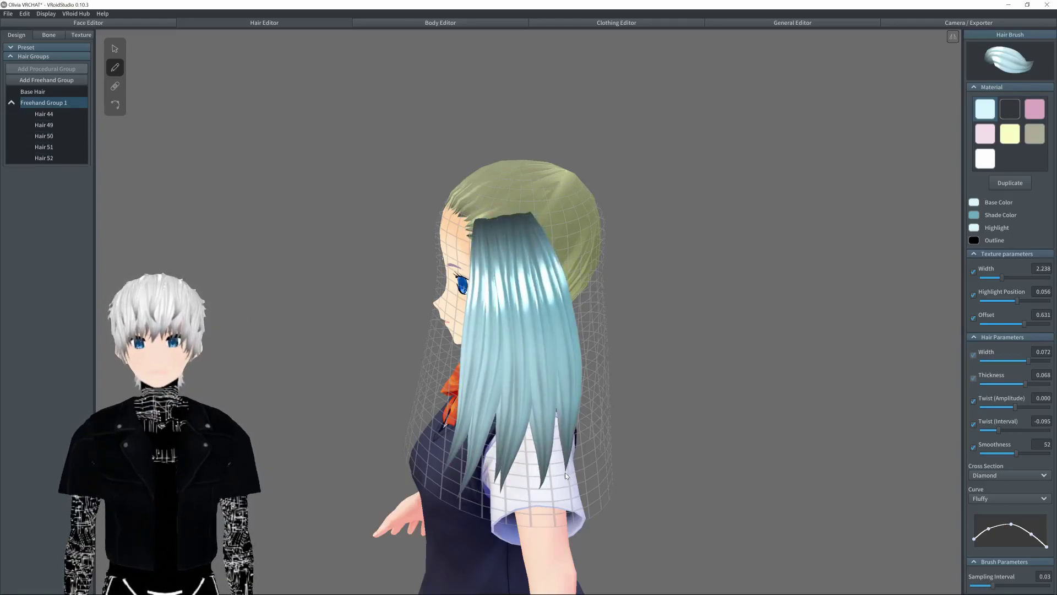
Try four more long blue strands beside the existing ones, working from the side of the head toward the back, and undo the last.
right_drag(579, 388, 554, 496)
drag(485, 206, 494, 440)
drag(515, 212, 545, 435)
drag(510, 197, 555, 432)
mouse_move(543, 200)
mouse_down()
mouse_move(570, 425)
mouse_move(559, 435)
mouse_move(573, 398)
mouse_move(576, 429)
mouse_up()
key(ctrl+z)
Undo all the blue strands of the side section.
mouse_move(571, 259)
right_down()
mouse_move(363, 261)
mouse_move(486, 268)
right_up()
key(ctrl+z)
key(ctrl+z)
key(ctrl+z)
key(ctrl+z)
key(ctrl+z)
key(ctrl+z)
key(ctrl+z)
key(ctrl+z)
key(ctrl+z)
key(ctrl+z)
key(ctrl+z)
key(ctrl+z)
Draw a new set of overlapping long blue strands from the side hairline down to the shoulder and upper arm.
mouse_move(497, 232)
mouse_down()
mouse_move(484, 288)
mouse_move(537, 405)
mouse_up()
right_drag(537, 405, 545, 410)
drag(496, 190, 528, 421)
mouse_move(472, 195)
mouse_down()
mouse_move(468, 308)
mouse_move(488, 408)
mouse_up()
mouse_move(507, 187)
mouse_down()
mouse_move(535, 268)
mouse_move(544, 413)
mouse_up()
drag(519, 185, 545, 273)
right_drag(534, 363, 533, 346)
mouse_move(515, 188)
mouse_down()
mouse_move(570, 493)
mouse_move(579, 476)
mouse_up()
Continue the long blue strands from the upper side of the head toward the back.
right_drag(564, 450, 487, 444)
drag(476, 179, 518, 471)
drag(479, 177, 546, 459)
mouse_move(484, 175)
mouse_down()
mouse_move(563, 398)
mouse_move(570, 449)
mouse_up()
mouse_move(570, 449)
right_down()
mouse_move(529, 435)
mouse_move(558, 456)
right_up()
drag(485, 218, 554, 439)
Undo the newest strands toward the back, try one replacement strand there and undo it.
key(ctrl+z)
key(ctrl+z)
key(ctrl+z)
key(ctrl+z)
mouse_move(479, 218)
mouse_down()
mouse_move(510, 439)
mouse_move(531, 440)
mouse_up()
key(ctrl+z)
Try one more long blue strand near the front of the head, and undo the whole new set of strands.
mouse_move(521, 259)
right_down()
mouse_move(633, 220)
mouse_move(584, 193)
right_up()
drag(544, 186, 608, 363)
mouse_move(608, 364)
right_down()
mouse_move(575, 391)
mouse_move(592, 402)
mouse_move(533, 393)
mouse_move(523, 412)
mouse_move(506, 337)
mouse_move(570, 234)
right_up()
key(ctrl+z)
key(ctrl+z)
key(ctrl+z)
key(ctrl+z)
key(ctrl+z)
key(ctrl+z)
key(ctrl+z)
key(ctrl+z)
key(ctrl+z)
key(ctrl+z)
key(ctrl+z)
Try single long blue strands on the side of the head, undoing the first and deleting the second from Freehand Group 1.
drag(573, 237, 578, 385)
key(ctrl+z)
right_drag(578, 386, 525, 330)
drag(524, 194, 477, 436)
right_drag(477, 436, 397, 441)
click(115, 49)
click(44, 114)
right_drag(308, 275, 308, 243)
click(249, 169)
click(44, 114)
right_click(69, 114)
click(98, 163)
Return to drawing in Freehand Group 1, try one blue side strand and undo it.
click(44, 103)
click(115, 68)
mouse_move(204, 160)
right_down()
mouse_move(323, 170)
mouse_move(292, 231)
right_up()
drag(563, 212, 578, 386)
mouse_move(495, 430)
right_down()
mouse_move(388, 398)
mouse_move(395, 403)
right_up()
key(ctrl+z)
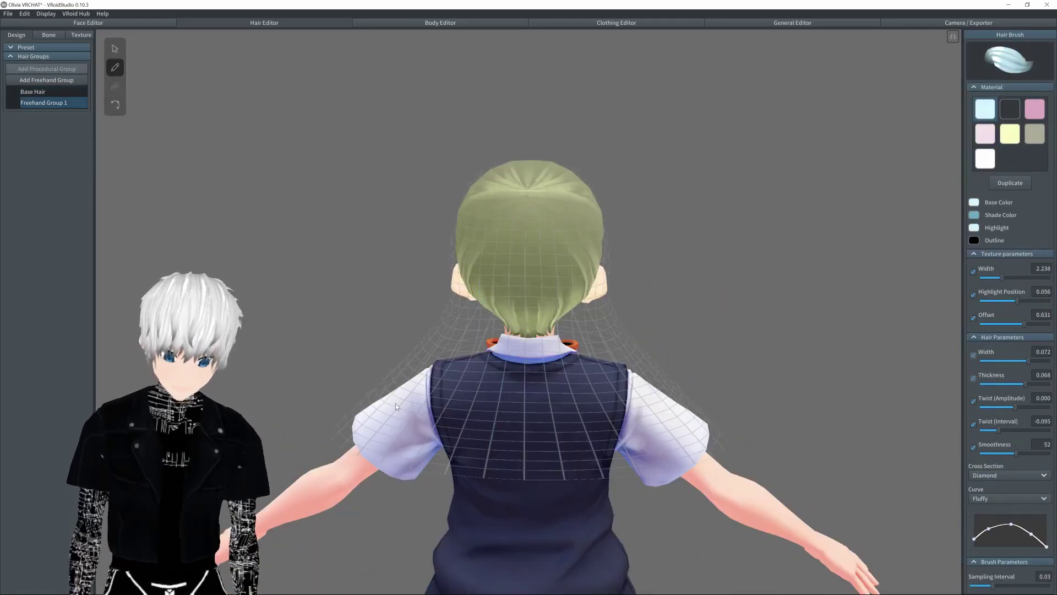
Try long blue strands from the crown down the back and along the side of the head, undoing the unsuitable ones.
drag(528, 180, 525, 441)
mouse_move(209, 108)
right_down()
mouse_move(316, 104)
mouse_move(285, 165)
right_up()
mouse_move(550, 199)
mouse_down()
mouse_move(551, 440)
mouse_move(515, 455)
mouse_up()
right_drag(578, 462, 500, 406)
key(ctrl+z)
key(ctrl+z)
key(ctrl+z)
drag(532, 173, 512, 457)
right_drag(378, 362, 526, 296)
drag(462, 233, 438, 472)
mouse_move(413, 404)
right_down()
mouse_move(460, 432)
mouse_move(447, 431)
right_up()
key(ctrl+z)
key(ctrl+z)
Draw overlapping long blue strands from the side of the head around toward the back, ending near the shoulder.
mouse_move(530, 187)
mouse_down()
mouse_move(575, 292)
mouse_move(543, 424)
mouse_up()
right_drag(562, 418, 511, 375)
mouse_move(457, 212)
mouse_down()
mouse_move(447, 416)
mouse_move(483, 369)
mouse_move(492, 410)
mouse_up()
right_drag(493, 410, 495, 380)
mouse_move(496, 190)
mouse_down()
mouse_move(525, 457)
mouse_move(544, 423)
mouse_up()
right_drag(542, 424, 536, 429)
drag(484, 209, 516, 468)
mouse_move(563, 208)
mouse_down()
mouse_move(581, 404)
mouse_move(575, 386)
mouse_up()
key(ctrl+z)
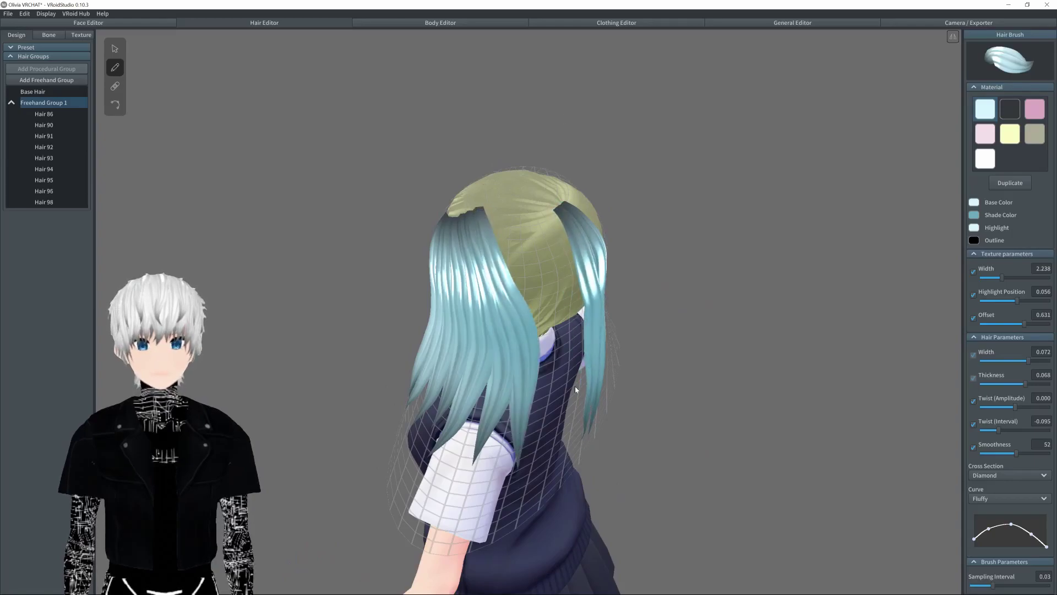
Replace the latest back strand with overlapping blue strands from the crown down to the shoulder blades.
right_drag(575, 385, 496, 341)
key(ctrl+z)
mouse_move(532, 164)
mouse_down()
mouse_move(500, 447)
mouse_move(478, 427)
mouse_up()
drag(521, 164, 461, 381)
key(ctrl+z)
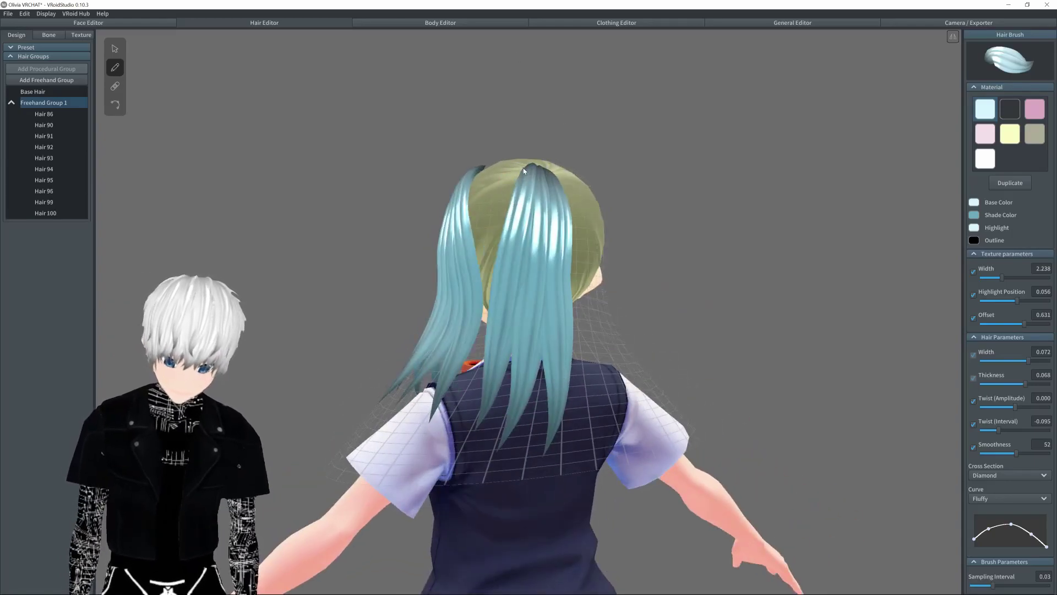
drag(523, 165, 475, 375)
right_drag(475, 375, 533, 392)
Draw more blue strands to fill the gap between the side section and the back section.
drag(530, 187, 525, 389)
drag(488, 178, 523, 390)
drag(526, 186, 501, 453)
drag(503, 188, 508, 468)
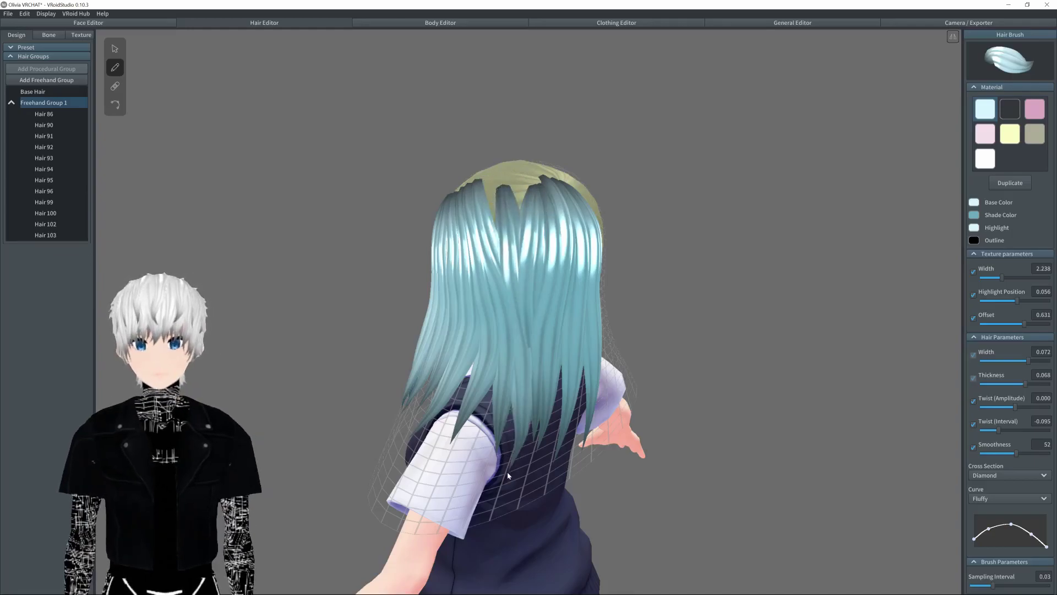
Remove the unsuitable blue strands from the middle of the back gap.
key(ctrl+z)
click(46, 235)
right_click(54, 235)
click(77, 258)
key(ctrl+z)
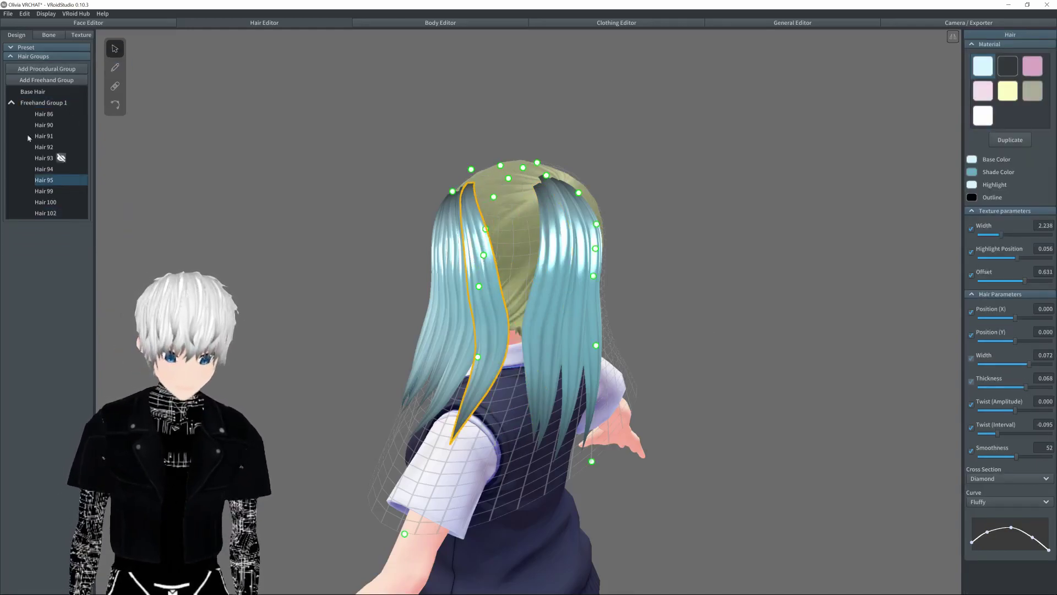
Redraw overlapping long blue strands in Freehand Group 1 to close the gap at the back of the head.
click(35, 107)
right_drag(353, 203, 366, 286)
drag(513, 256, 516, 455)
drag(489, 258, 496, 455)
drag(478, 249, 494, 422)
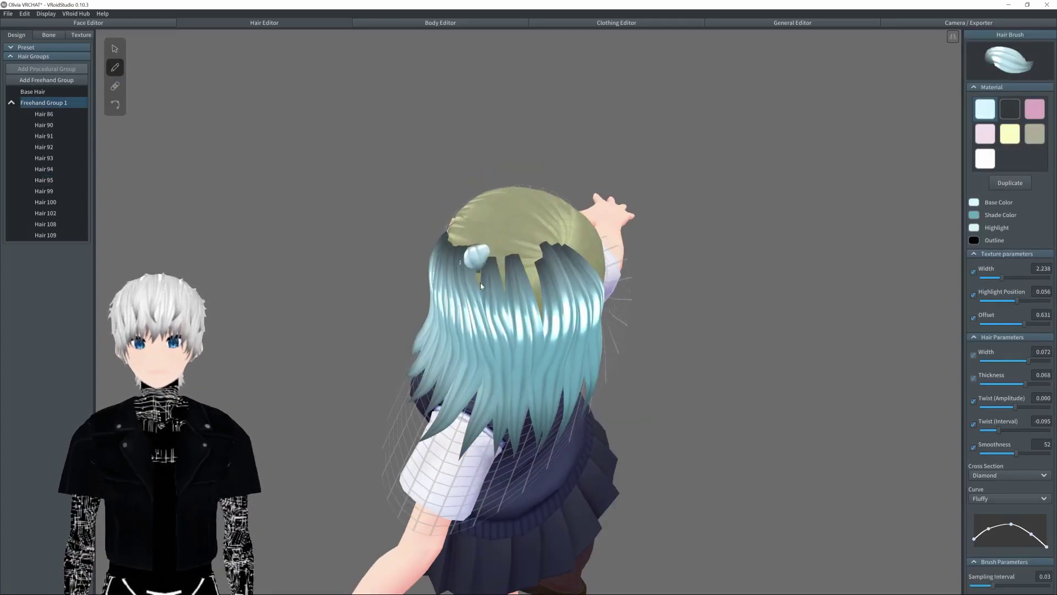
drag(536, 257, 537, 364)
mouse_move(500, 257)
mouse_down()
mouse_move(499, 348)
mouse_move(435, 476)
mouse_up()
right_drag(435, 476, 447, 457)
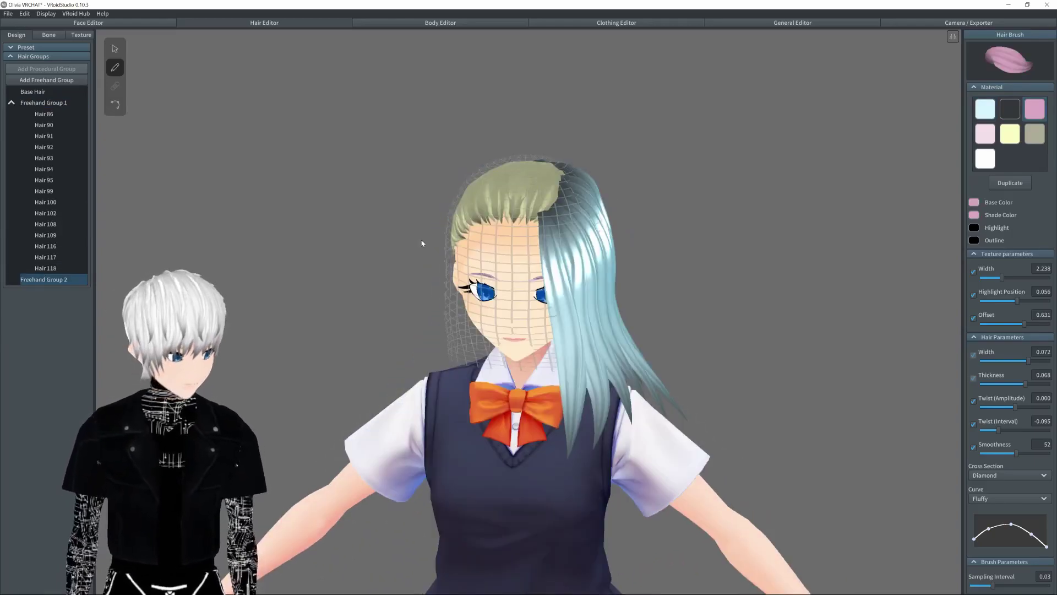
Delete the empty Freehand Group 2.
right_drag(733, 151, 639, 158)
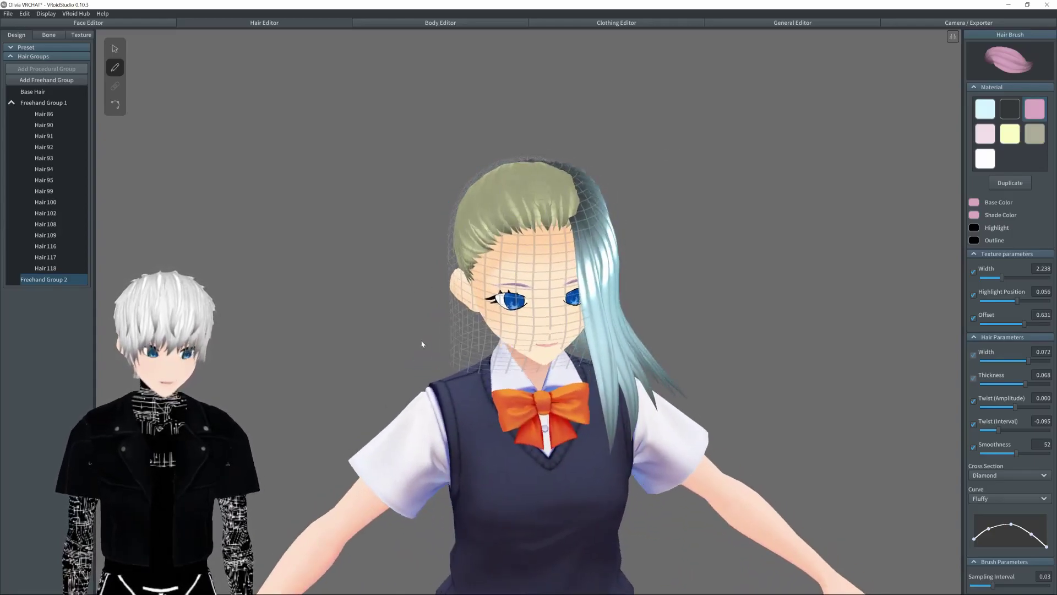
right_click(62, 281)
click(73, 332)
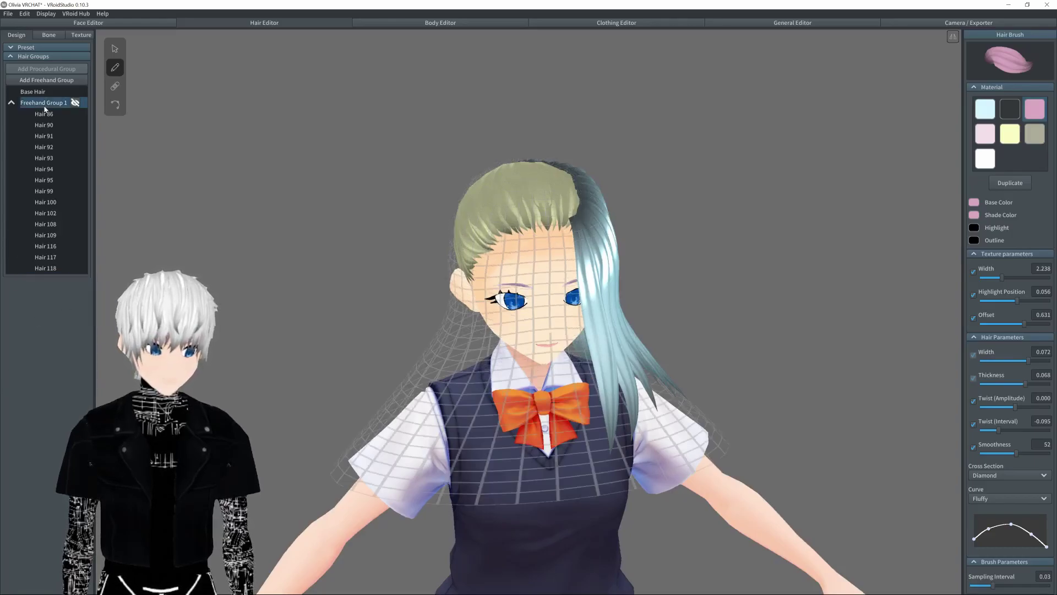
right_drag(729, 245, 633, 243)
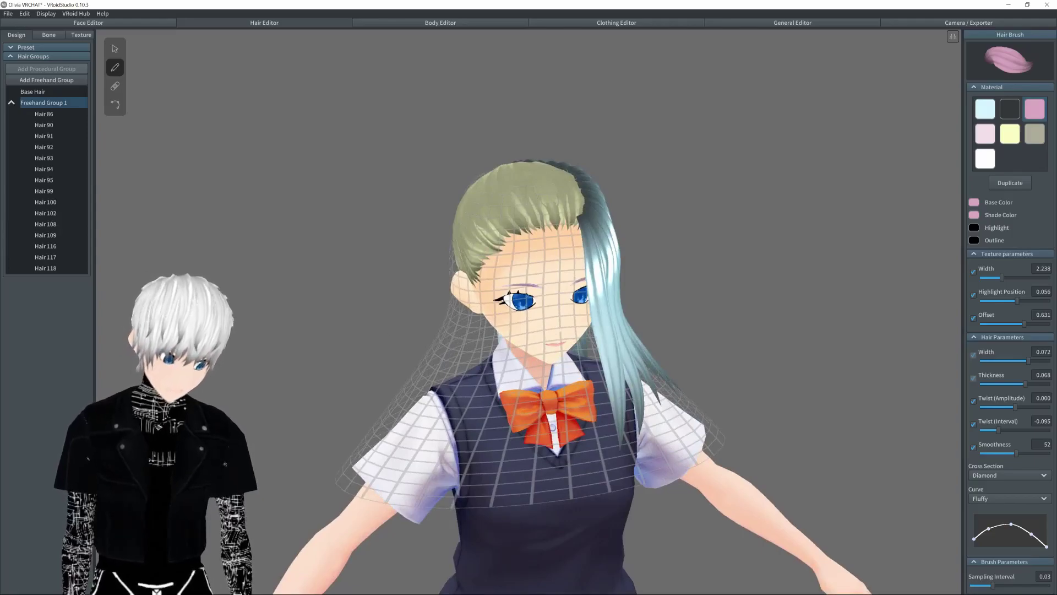
Try two pink strands in Freehand Group 1 from the blue hair's edge across the forehead to the opposite shoulder, and undo both.
click(120, 51)
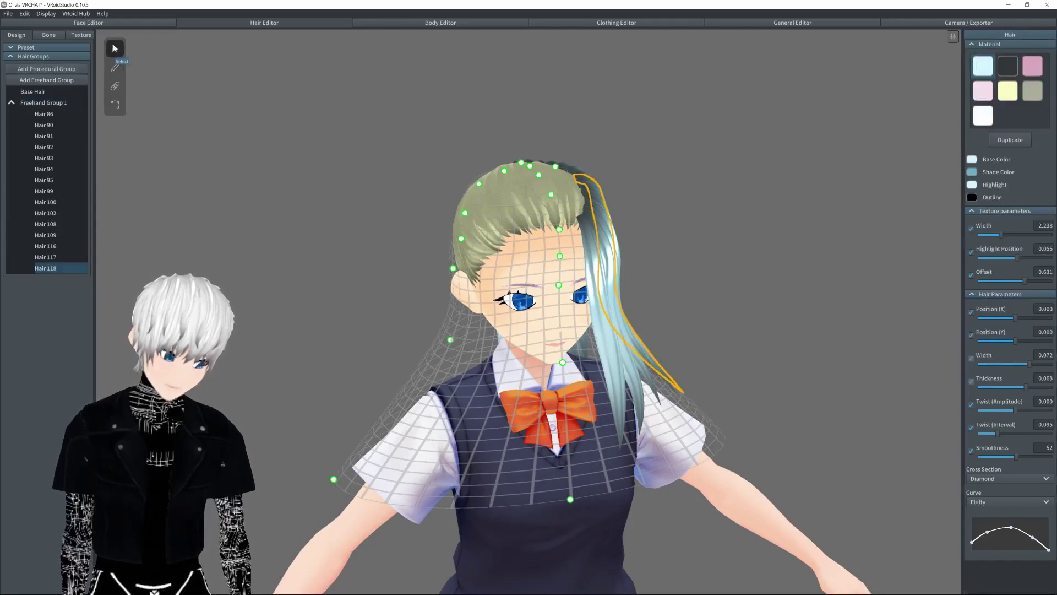
mouse_move(513, 326)
right_down()
mouse_move(499, 319)
mouse_move(508, 319)
right_up()
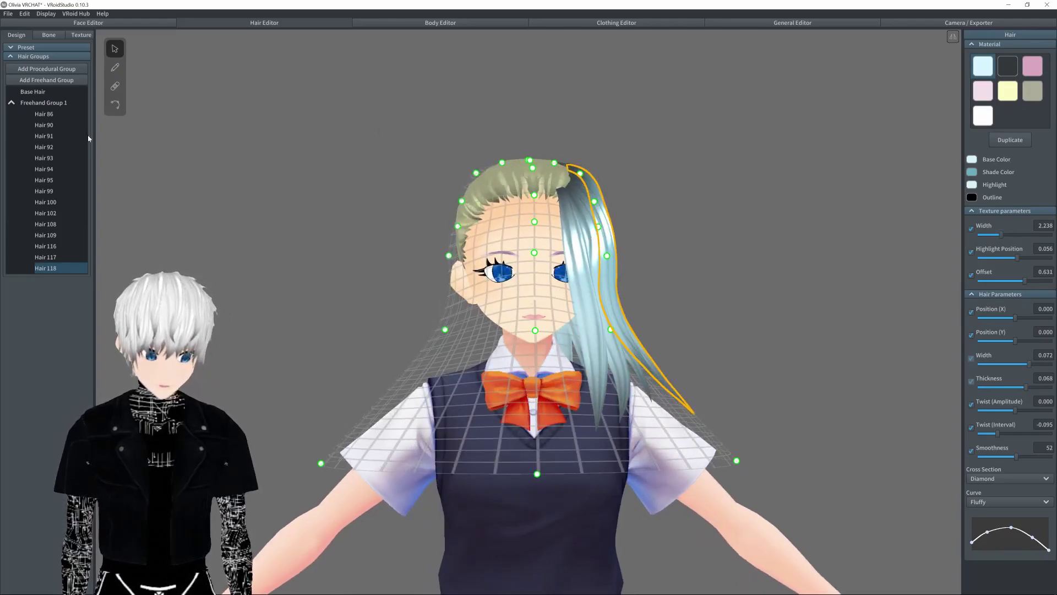
click(42, 103)
click(114, 67)
right_drag(161, 183, 434, 233)
drag(553, 242, 411, 416)
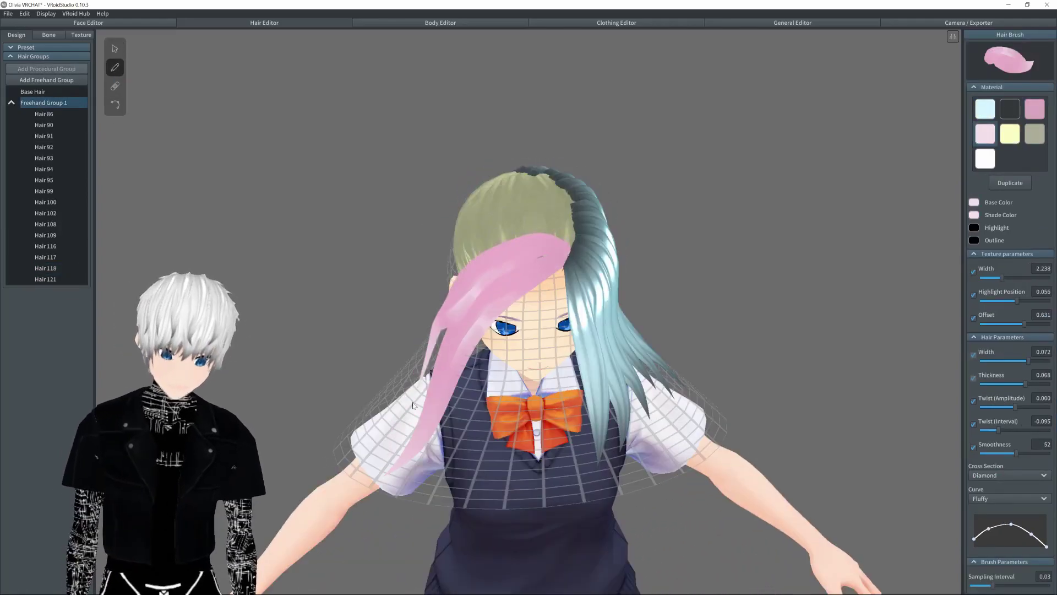
right_drag(411, 417, 445, 475)
drag(591, 206, 432, 421)
right_drag(444, 308, 468, 311)
click(24, 14)
click(22, 32)
click(24, 14)
click(22, 32)
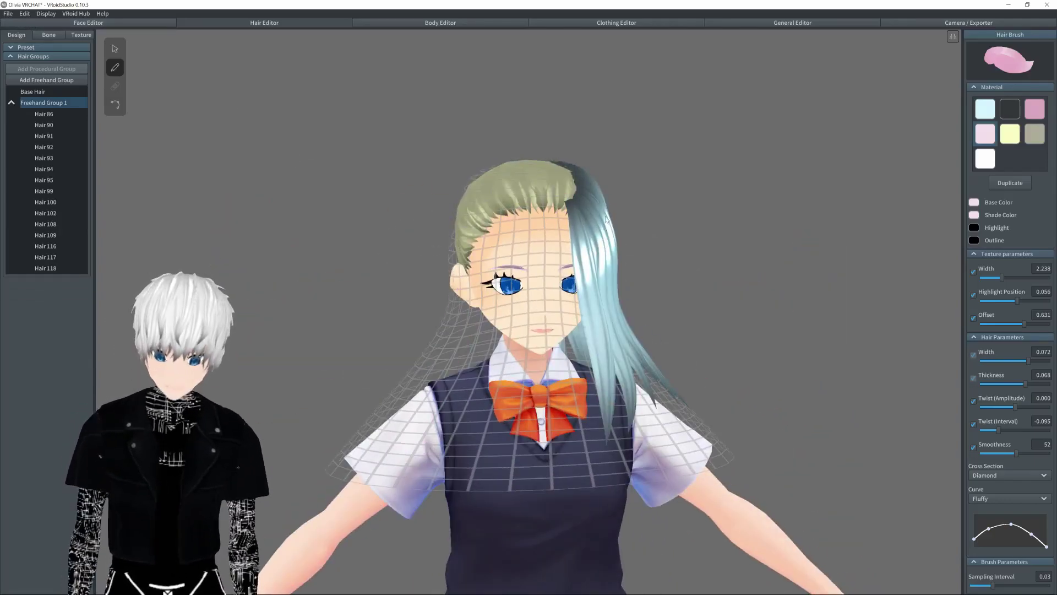
Try further pink strands sweeping from the front hairline beside the blue hair across the bare side, undoing each one.
mouse_move(563, 212)
mouse_down()
mouse_move(462, 303)
mouse_move(412, 406)
mouse_up()
right_drag(559, 200, 553, 275)
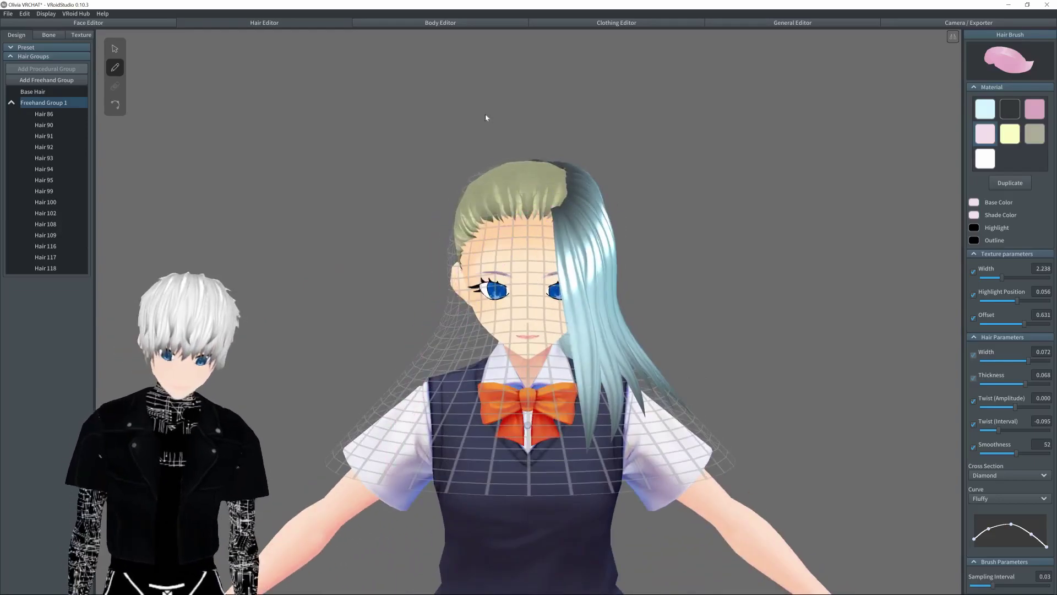
drag(552, 209, 420, 442)
key(ctrl+z)
drag(567, 190, 425, 262)
key(ctrl+z)
drag(554, 209, 453, 231)
key(ctrl+z)
mouse_move(553, 210)
mouse_down()
mouse_move(441, 316)
mouse_move(418, 398)
mouse_up()
right_drag(418, 397, 418, 393)
key(ctrl+z)
Draw one long pink strand from the front hairline past the ear to the upper arm, redrawing it after unsuitable attempts.
drag(598, 193, 465, 411)
right_drag(465, 411, 418, 405)
key(ctrl+z)
mouse_move(550, 185)
mouse_down()
mouse_move(558, 197)
mouse_move(409, 435)
mouse_up()
key(ctrl+z)
mouse_move(409, 435)
right_down()
mouse_move(455, 401)
mouse_move(426, 404)
right_up()
drag(600, 195, 487, 482)
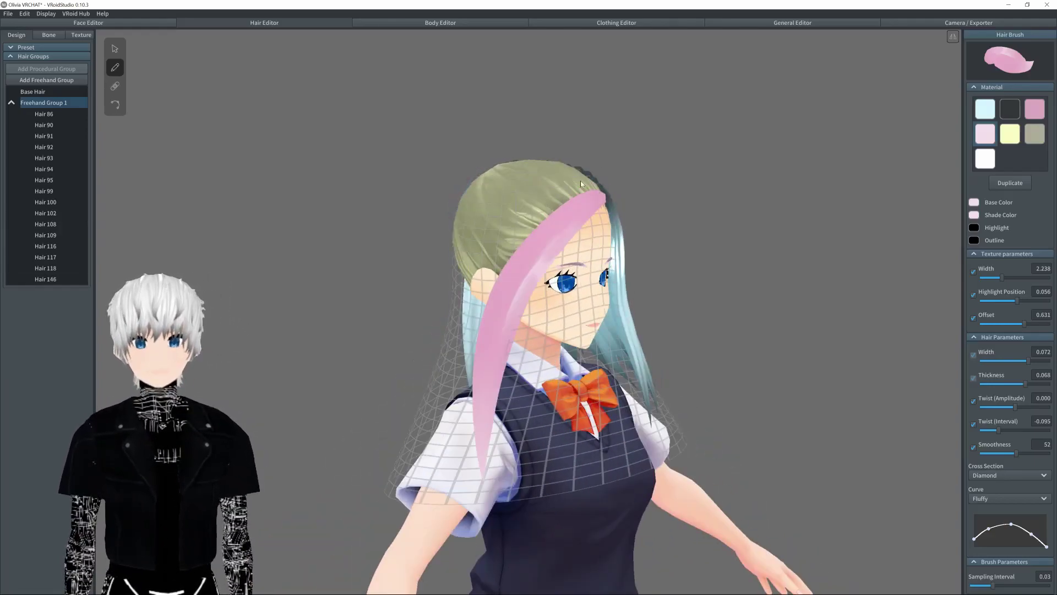
Draw more long pink strands from the parting across the bare side of the head, undoing the unsuitable ones.
key(ctrl+z)
key(ctrl+y)
right_drag(581, 181, 569, 194)
mouse_move(569, 199)
mouse_down()
mouse_move(490, 231)
mouse_move(394, 440)
mouse_up()
key(ctrl+z)
mouse_move(539, 292)
right_down()
mouse_move(409, 296)
mouse_move(542, 347)
right_up()
key(ctrl+z)
mouse_move(562, 343)
mouse_down()
mouse_move(407, 344)
mouse_move(389, 381)
mouse_up()
drag(441, 348, 393, 385)
mouse_move(565, 335)
mouse_down()
mouse_move(442, 304)
mouse_move(406, 327)
mouse_up()
mouse_move(572, 328)
mouse_down()
mouse_move(438, 290)
mouse_move(422, 301)
mouse_up()
mouse_move(407, 314)
right_down()
mouse_move(435, 278)
mouse_move(450, 285)
right_up()
key(ctrl+z)
Draw long pink strands from the crown down the back of the head past the shoulder, redrawing the unsuitable ones.
mouse_move(542, 177)
mouse_down()
mouse_move(591, 425)
mouse_move(589, 411)
mouse_move(570, 421)
mouse_up()
drag(507, 197, 546, 427)
key(ctrl+z)
drag(503, 202, 565, 461)
key(ctrl+z)
drag(491, 237, 543, 477)
right_drag(512, 475, 545, 420)
key(ctrl+z)
mouse_move(518, 175)
mouse_down()
mouse_move(554, 330)
mouse_move(597, 439)
mouse_up()
key(ctrl+z)
drag(513, 185, 521, 425)
drag(523, 181, 570, 431)
mouse_move(567, 410)
right_down()
mouse_move(632, 439)
mouse_move(583, 389)
right_up()
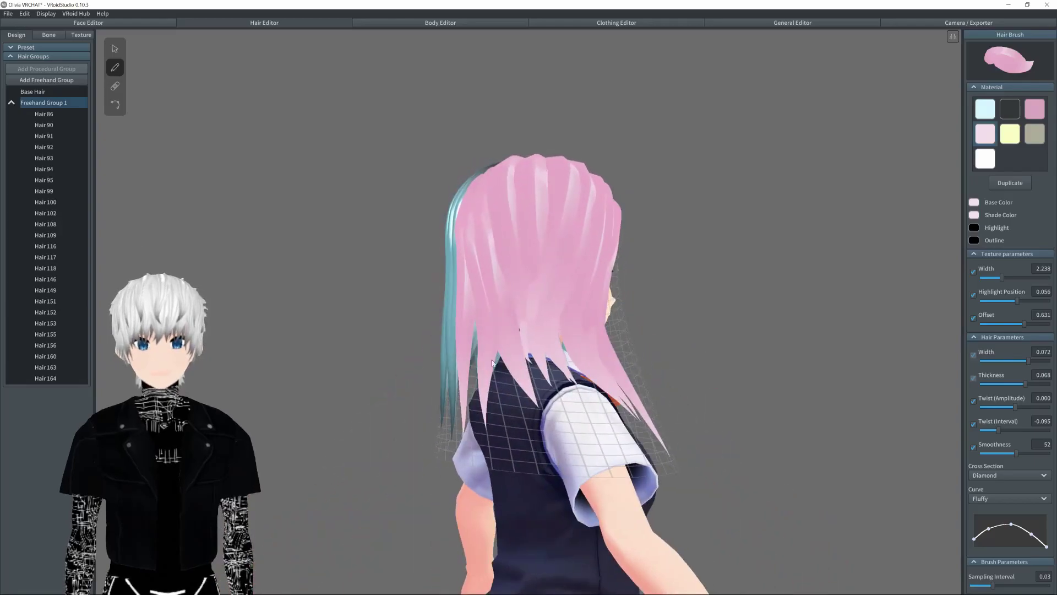
Delete the strands Hair 153 and Hair 152 from Freehand Group 1 and return to the hair drawing tool.
click(116, 48)
right_click(75, 324)
click(98, 318)
right_click(75, 312)
click(93, 308)
click(115, 67)
Draw pink strands over the bare gap above the ear, from the parting down to the shoulder.
right_drag(474, 181, 340, 222)
drag(597, 201, 503, 287)
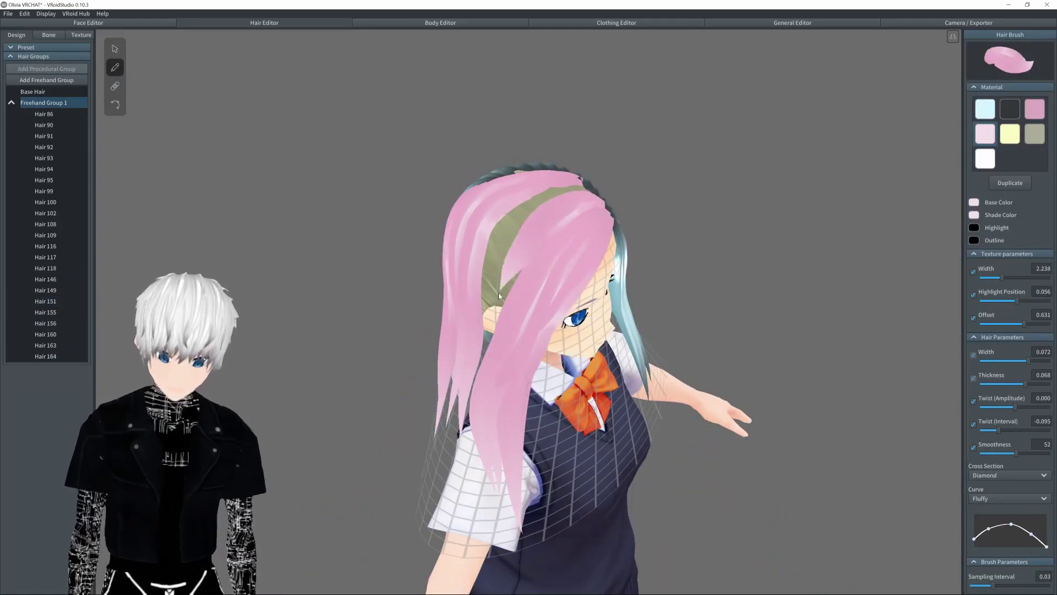
drag(551, 218, 485, 358)
drag(477, 306, 478, 477)
mouse_move(478, 477)
right_down()
mouse_move(532, 292)
mouse_move(546, 276)
mouse_move(517, 332)
right_up()
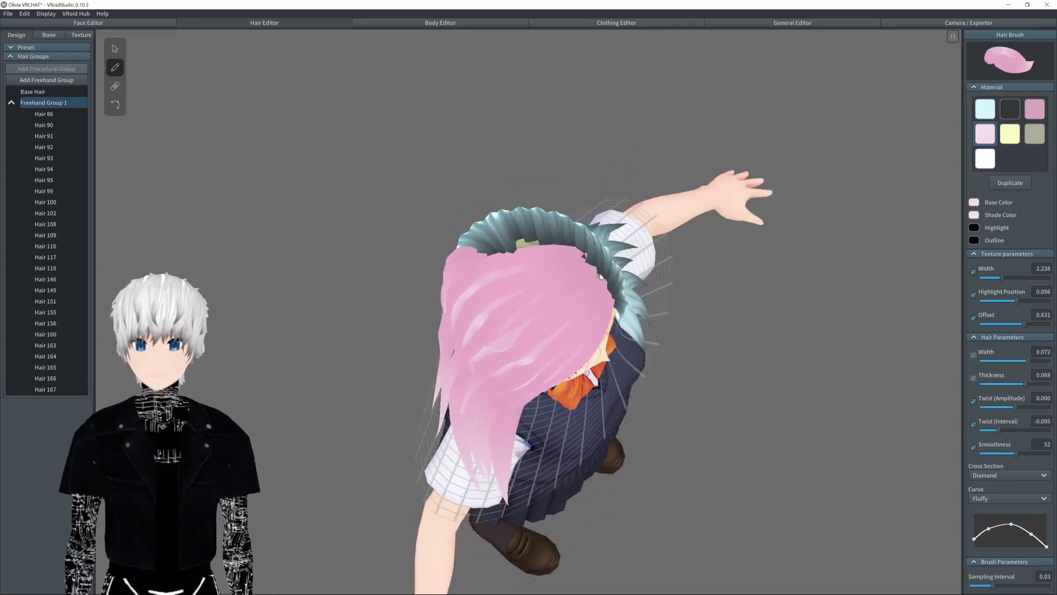
Draw further pink strands from the crown beside the blue hair over the side of the head, redrawing one unsuitable strand.
drag(601, 277, 505, 373)
drag(484, 251, 446, 352)
mouse_move(445, 352)
right_down()
mouse_move(422, 285)
mouse_move(337, 283)
mouse_move(343, 290)
mouse_move(329, 269)
right_up()
right_drag(441, 324, 451, 317)
key(ctrl+z)
mouse_move(569, 234)
mouse_down()
mouse_move(479, 331)
mouse_move(457, 416)
mouse_up()
right_drag(496, 389, 458, 380)
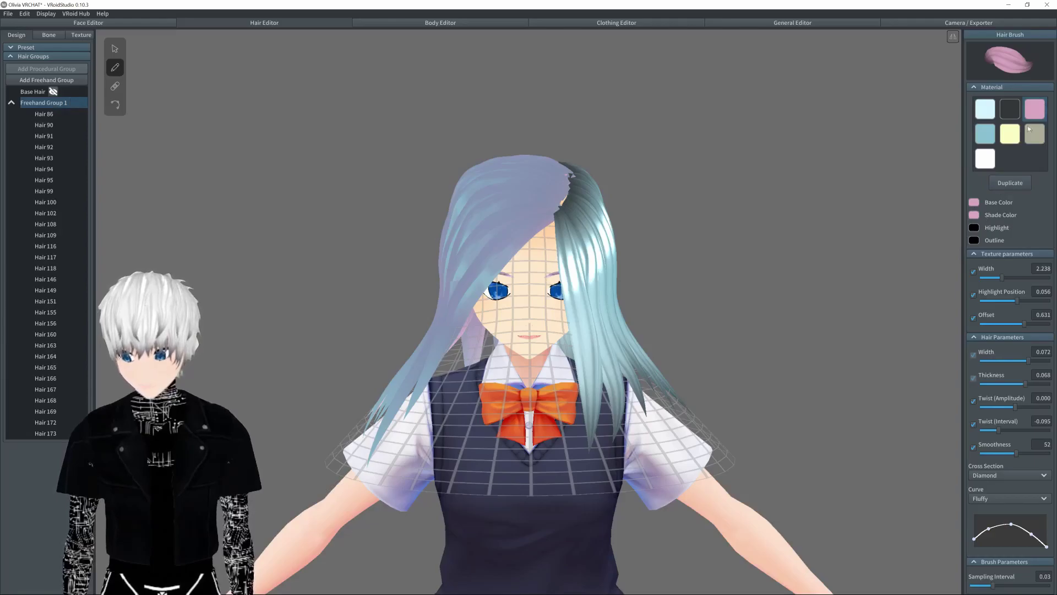
Duplicate the darker pink hair material and select the copy for the hair brush.
click(1008, 184)
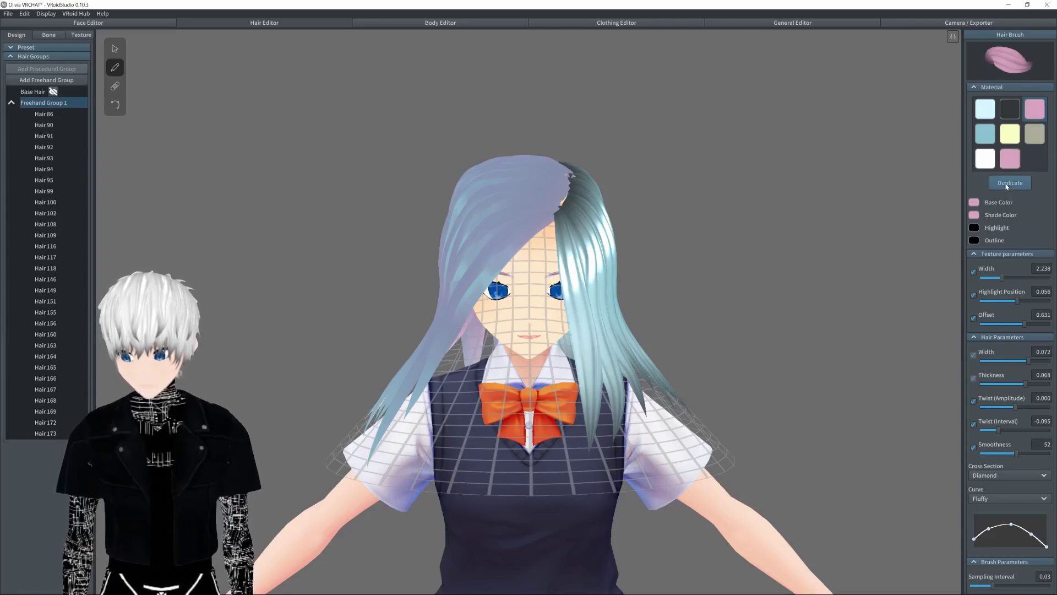
click(1015, 158)
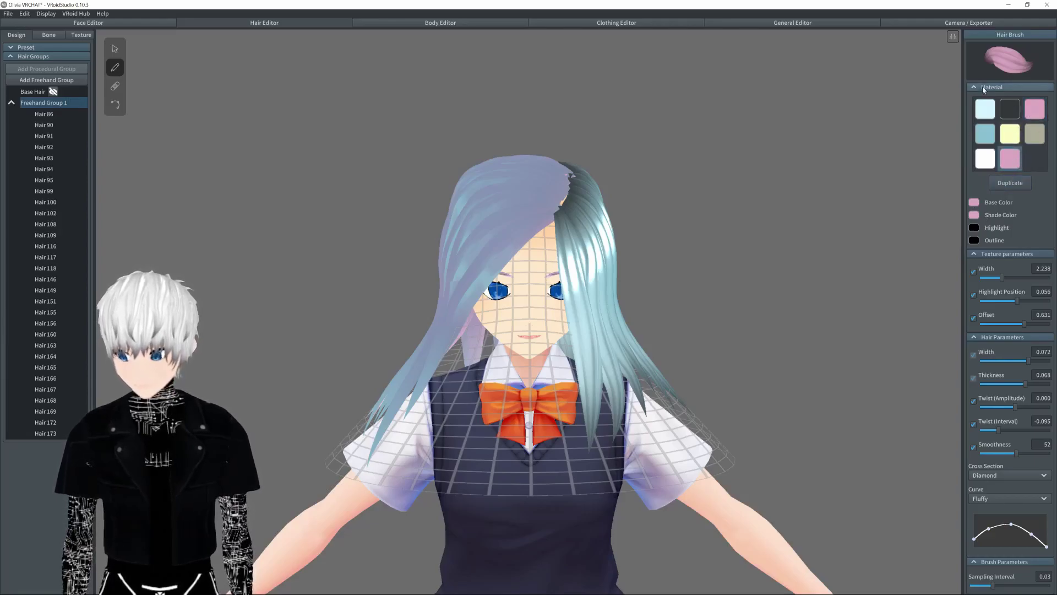
right_drag(764, 293, 716, 392)
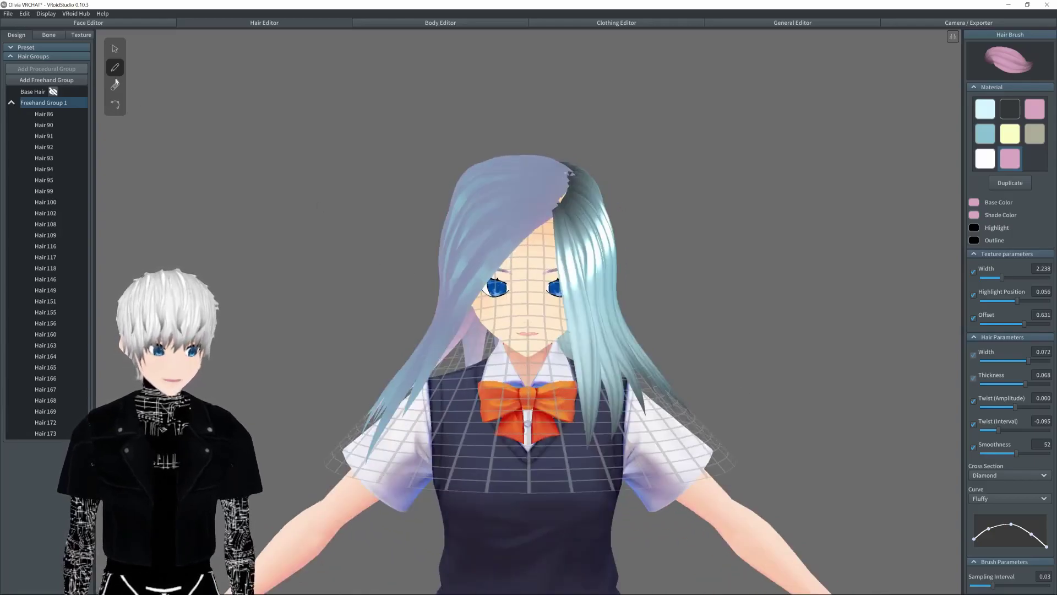
Open the hair bone settings and select Hair 167, Hair 168 and Hair 172 on the model to inspect them.
click(44, 37)
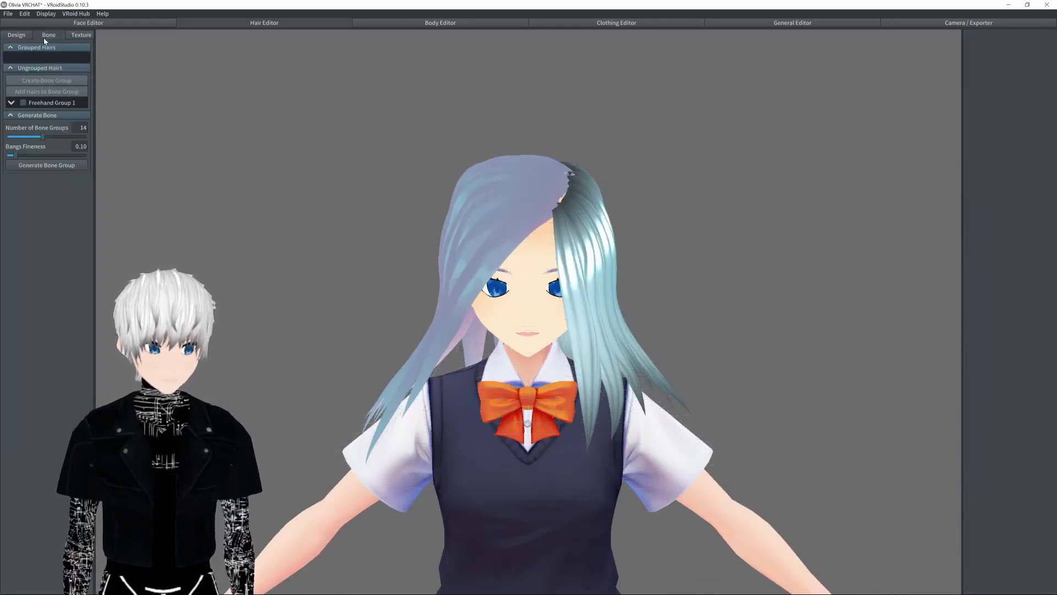
right_drag(377, 223, 332, 205)
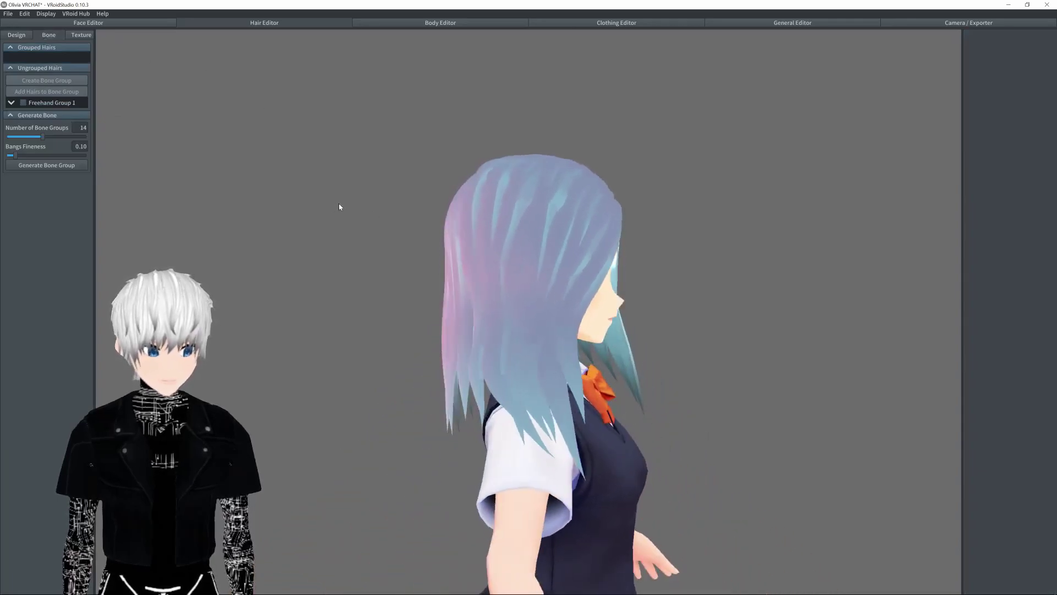
click(509, 248)
right_drag(431, 181, 579, 224)
click(488, 206)
click(590, 230)
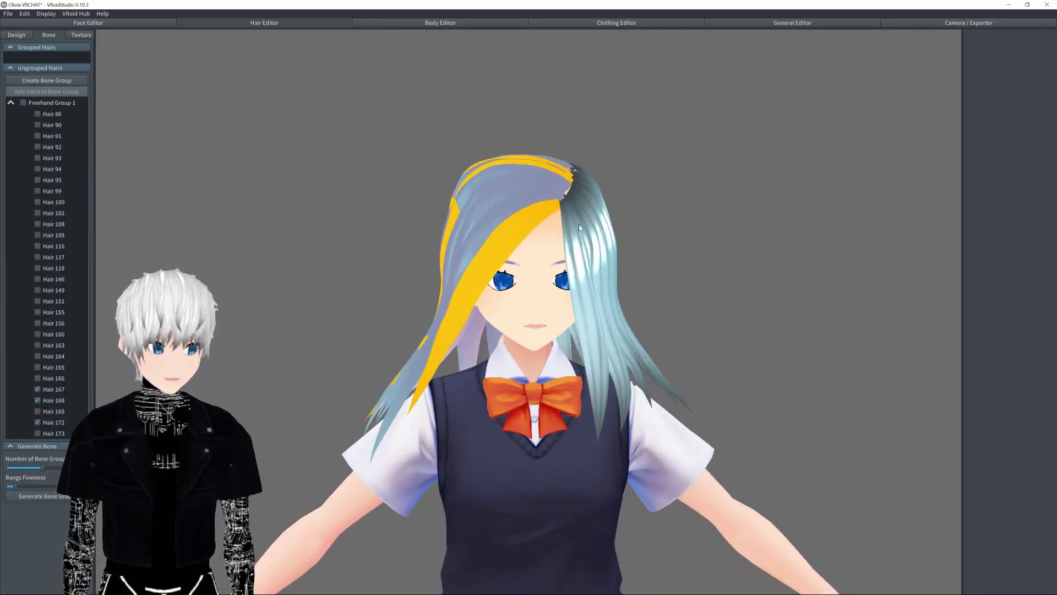
right_drag(490, 202, 510, 199)
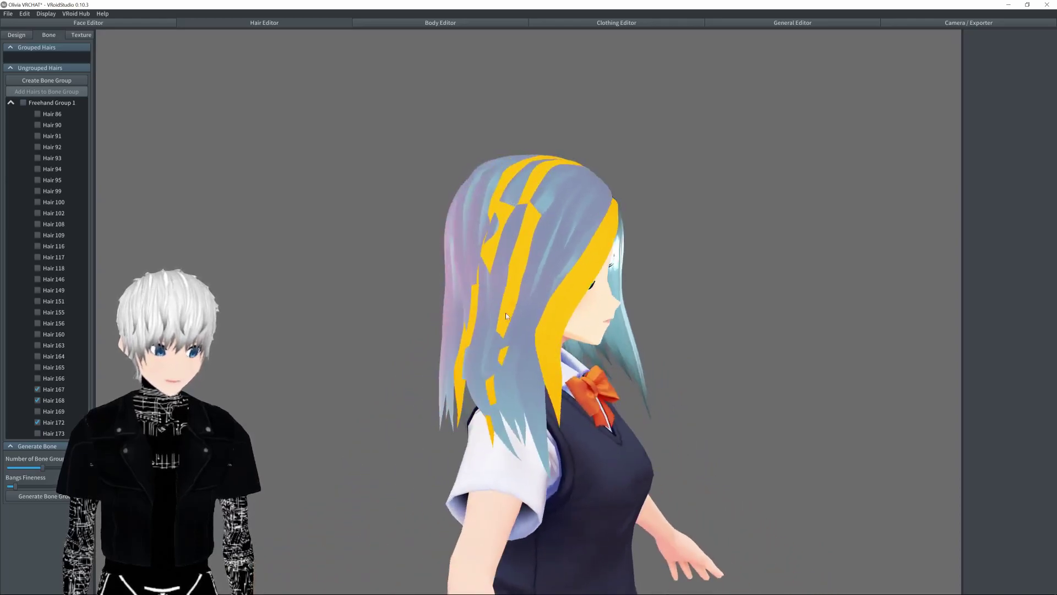
Open the hair texture settings and examine the first hair material's texture and the two-tone hair from different angles.
click(83, 36)
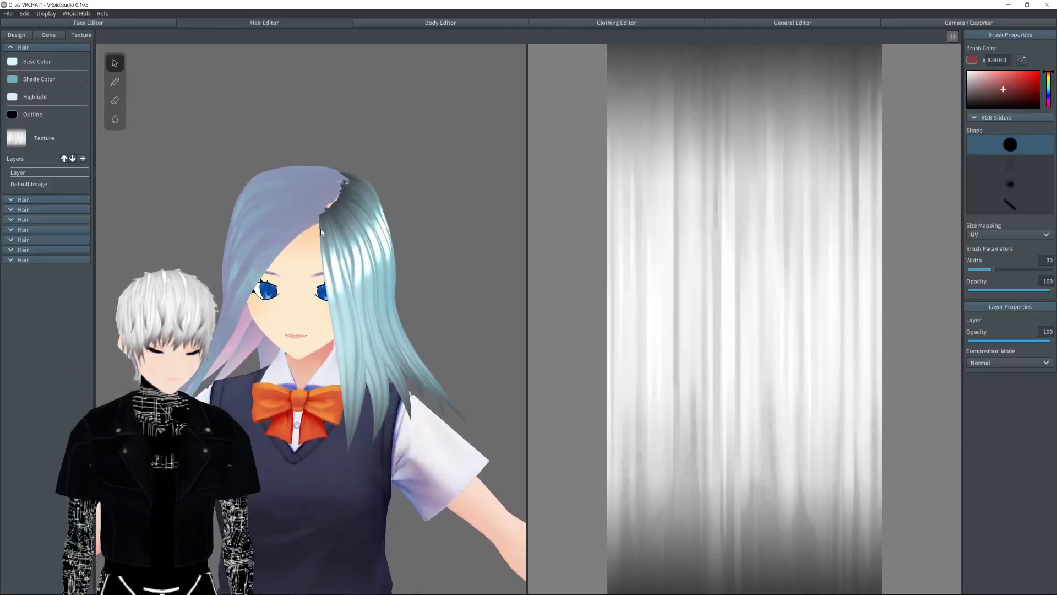
mouse_move(471, 214)
right_down()
mouse_move(436, 217)
mouse_move(466, 220)
right_up()
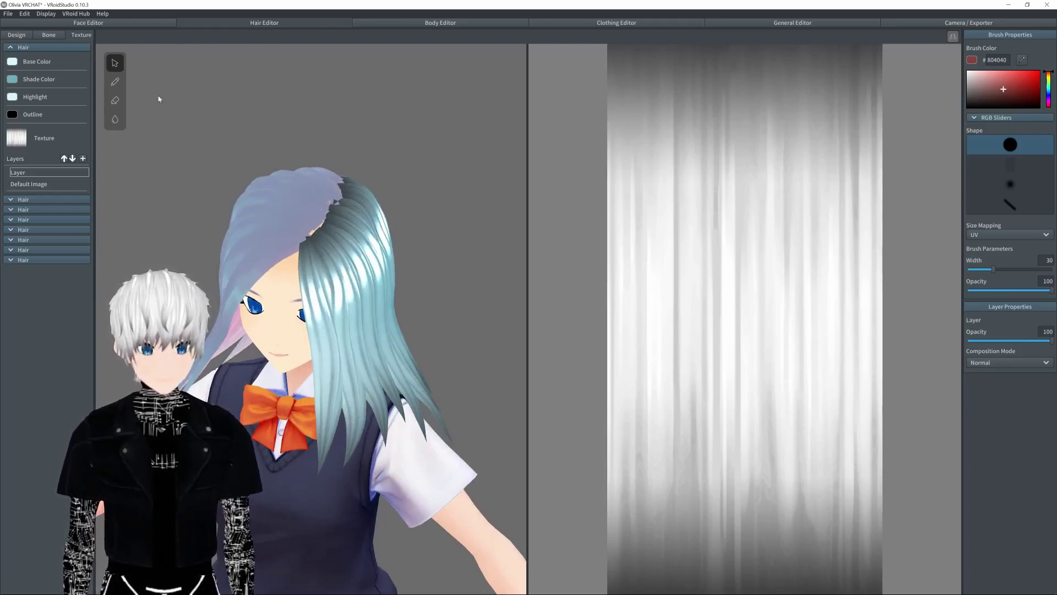
right_drag(248, 120, 347, 116)
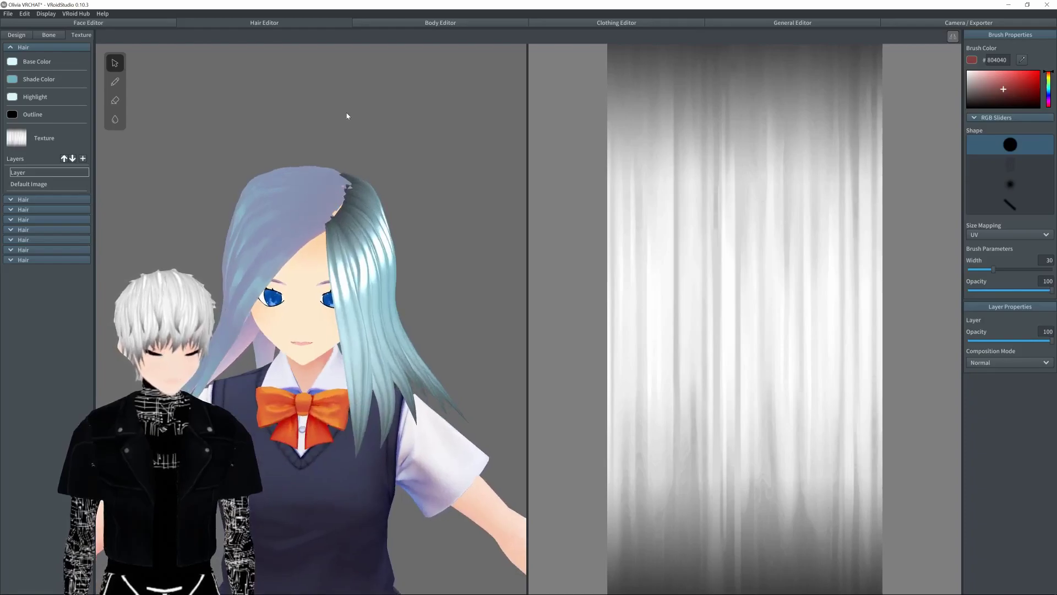